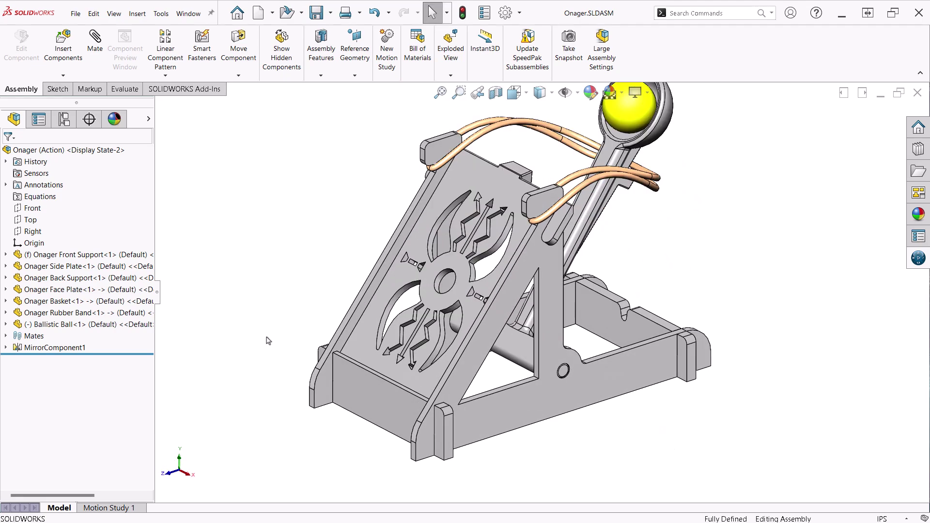
Step: Activate the Default configuration of the Onager assembly and view it isometrically
left_click(73, 123)
double_click(60, 192)
left_click(13, 119)
right_click_drag(196, 232, 258, 195)
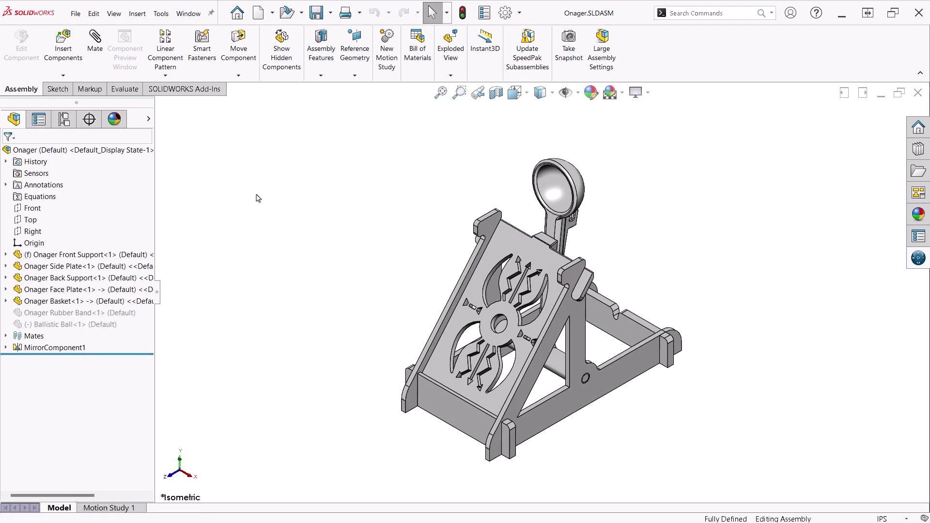
Step: Open the Onager Front Support part and roll it back to Boss-Extrude1 to examine the base block's dimensions
left_click(18, 257)
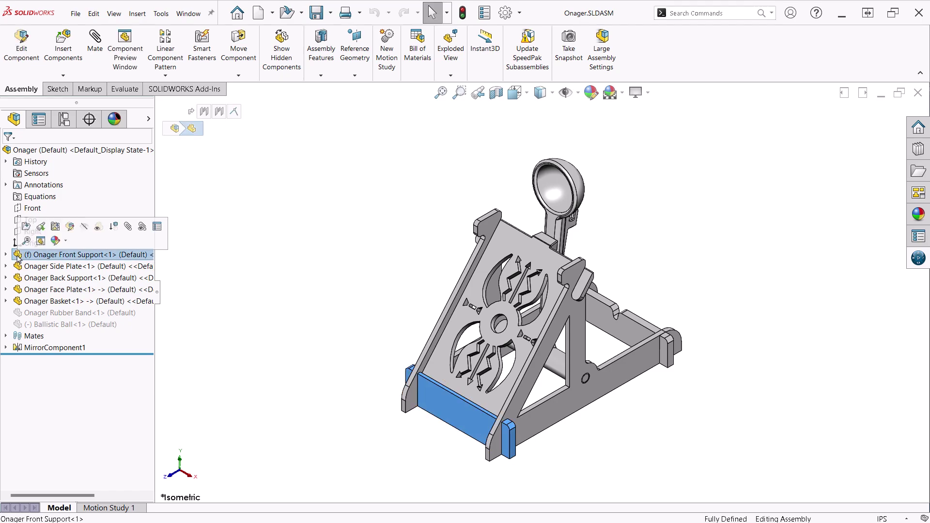
left_click(26, 226)
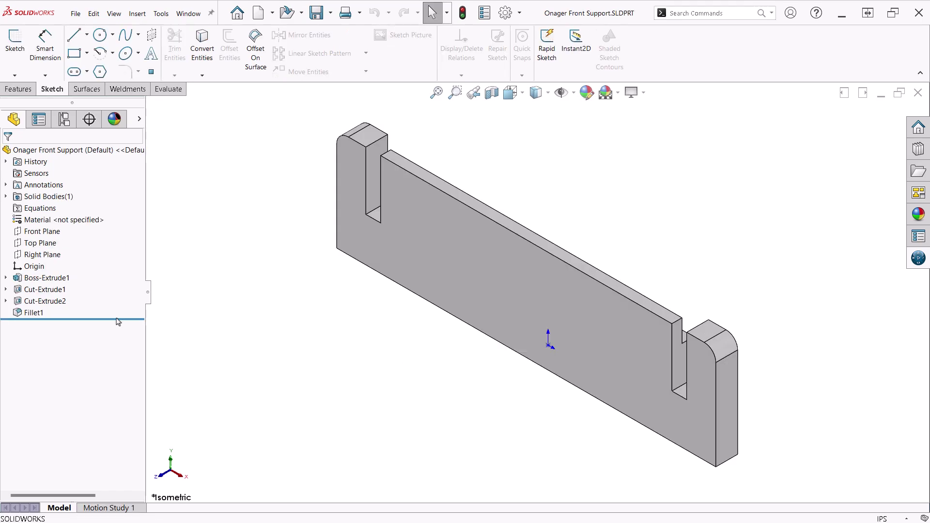
left_click_drag(102, 319, 103, 284)
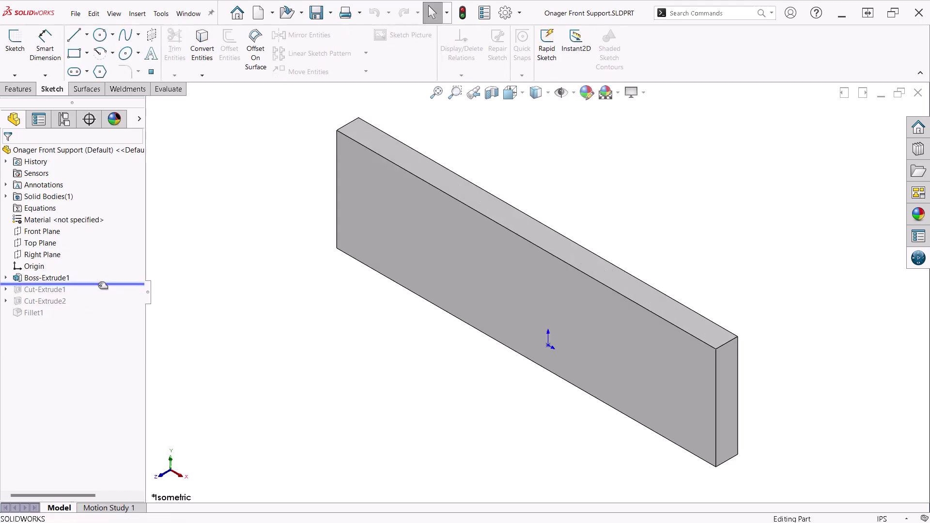
left_click(24, 278)
key("f")
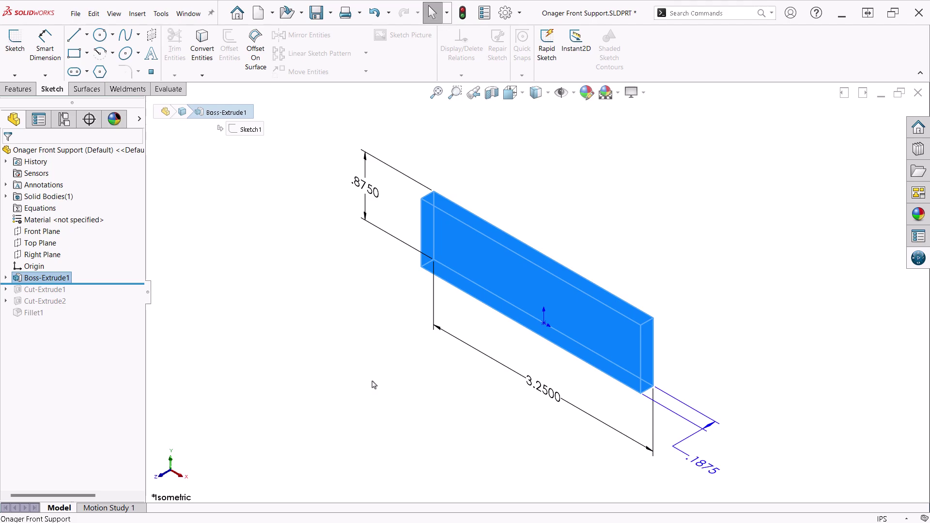
Step: Roll the front support forward through Cut-Extrude1, Cut-Extrude2 and Fillet1, examining each feature's shape and dimensions
left_click_drag(132, 283, 124, 296)
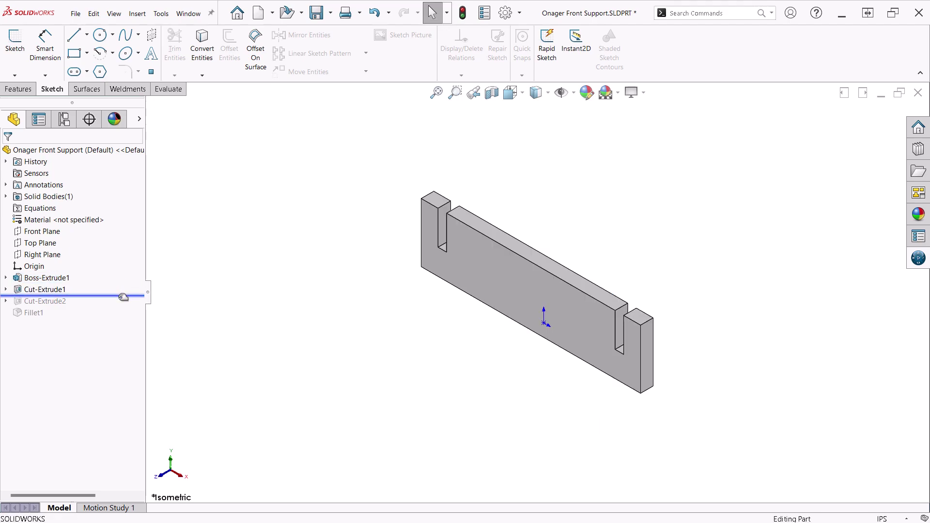
double_click(35, 290)
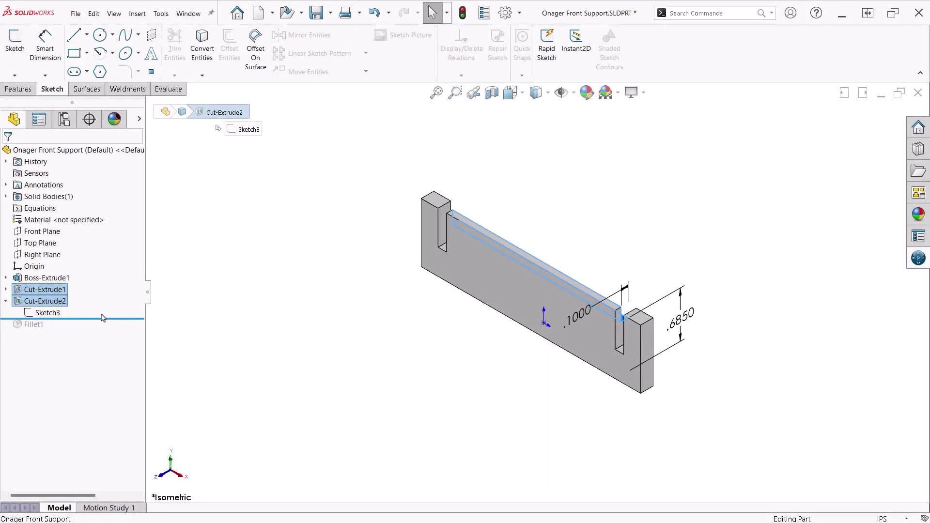
middle_click_drag(455, 421, 345, 390)
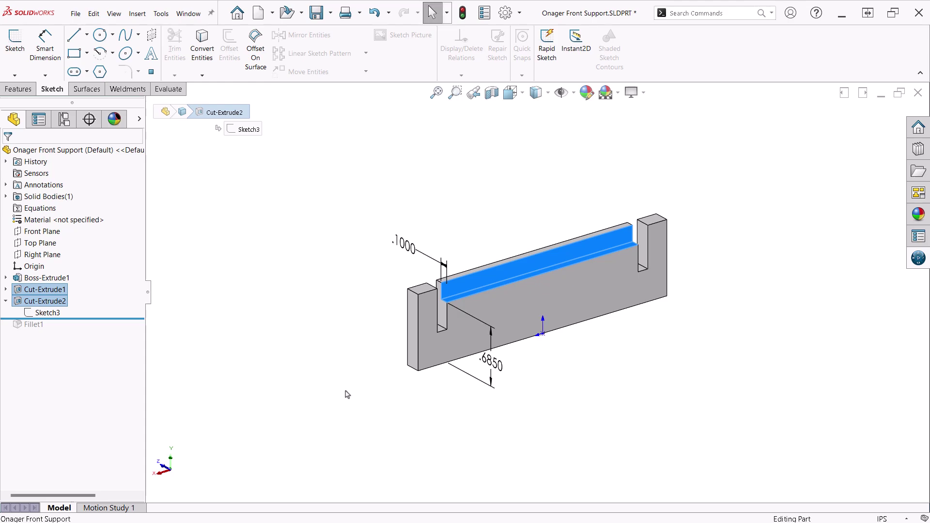
right_click_drag(194, 349, 179, 322)
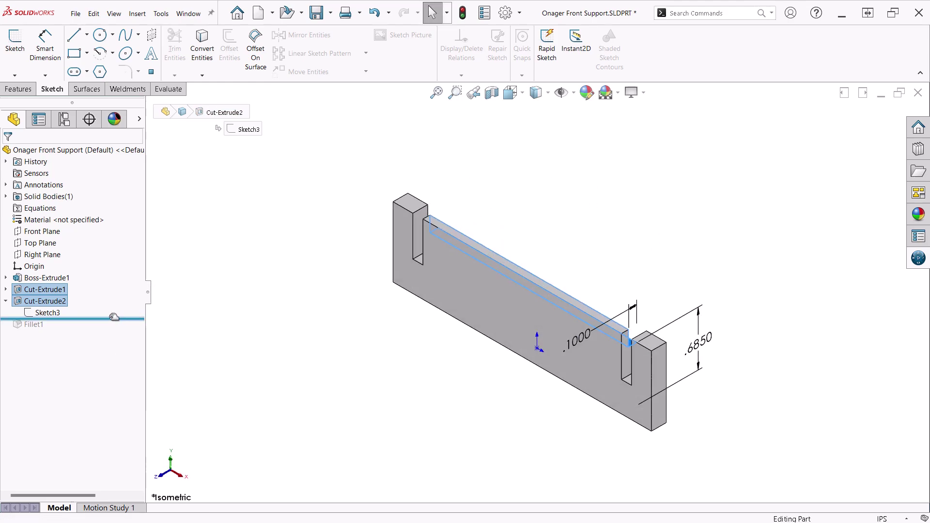
left_click_drag(114, 317, 114, 330)
left_click(19, 313)
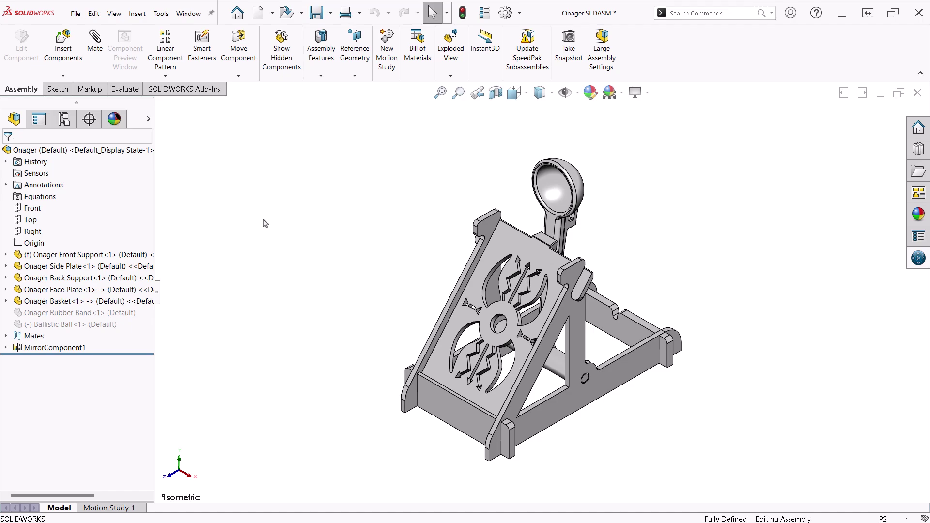
Step: Open the Onager Side Plate part from the assembly and roll it back to Boss-Extrude1 to examine its base profile sketch
left_click(22, 266)
left_click(26, 238)
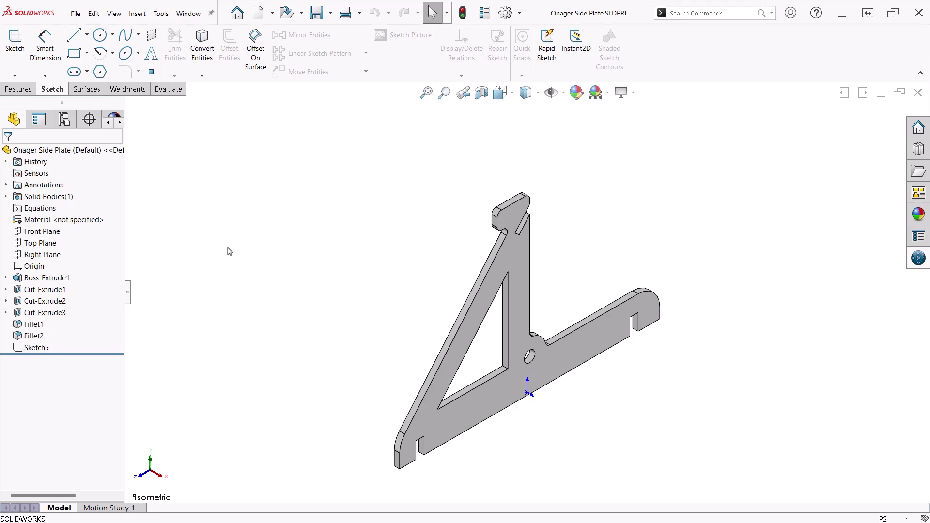
left_click_drag(99, 354, 58, 285)
left_click(38, 278)
left_click(29, 290)
left_click(36, 256)
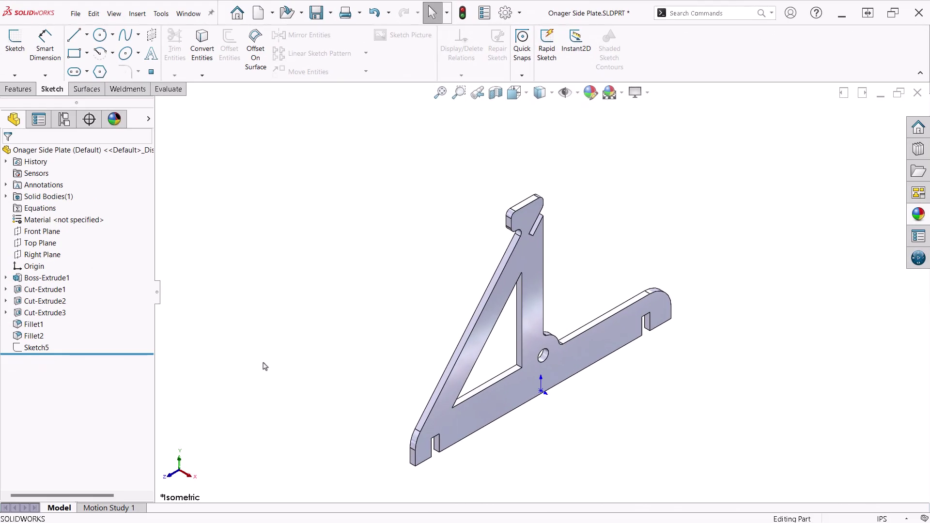
Step: Examine the side plate's Cut-Extrude1 and Cut-Extrude2 and the dimensions in their slot sketches
left_click(45, 291)
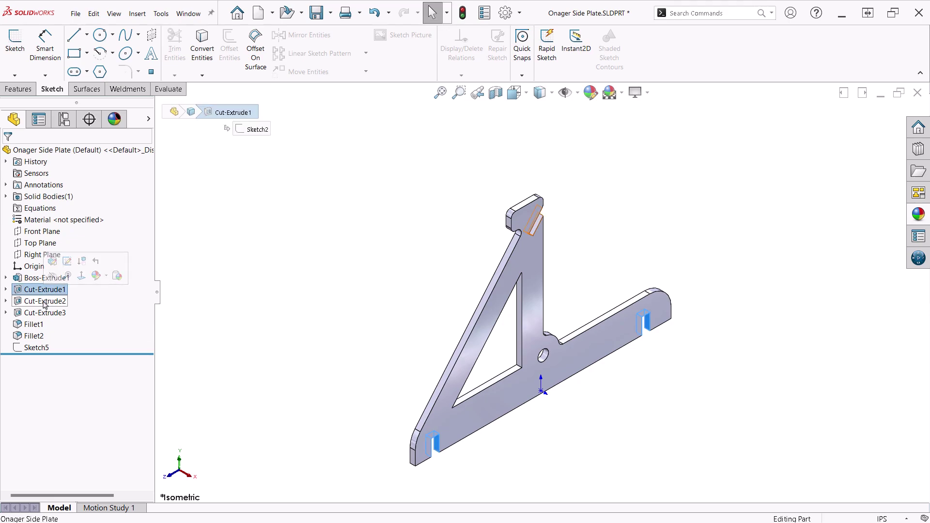
left_click(45, 301)
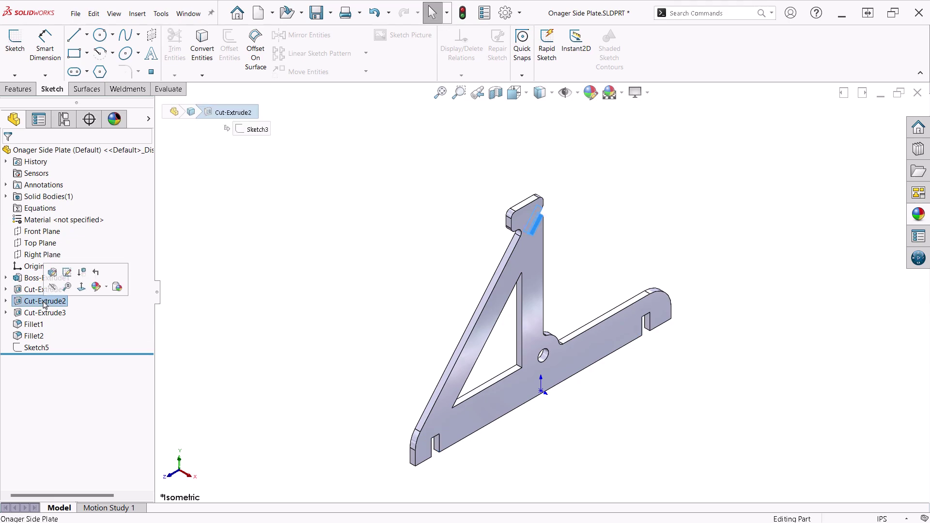
left_click(5, 301)
left_click(26, 314)
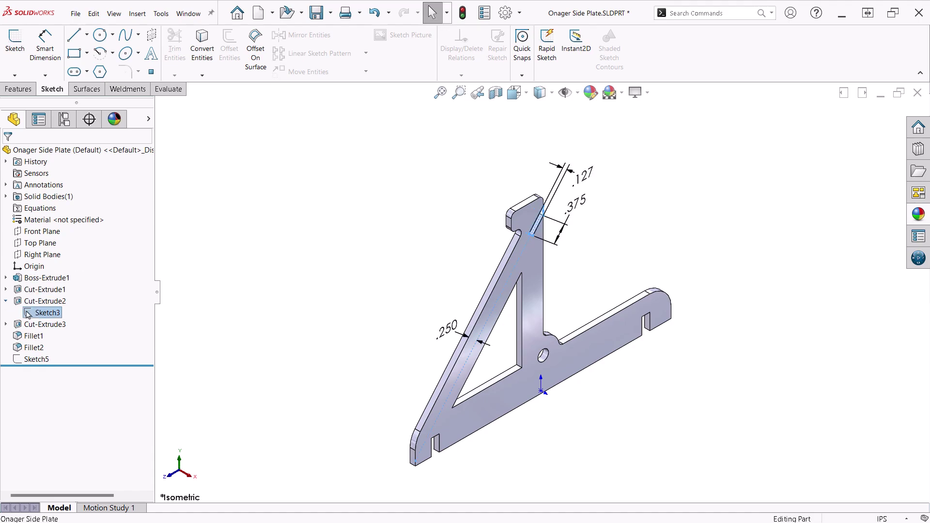
left_click(6, 301)
left_click(5, 289)
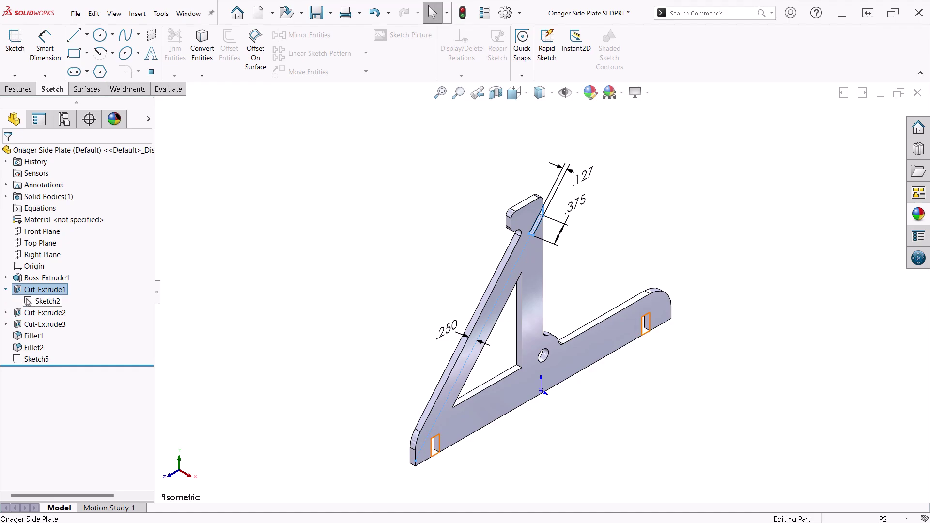
left_click(29, 302)
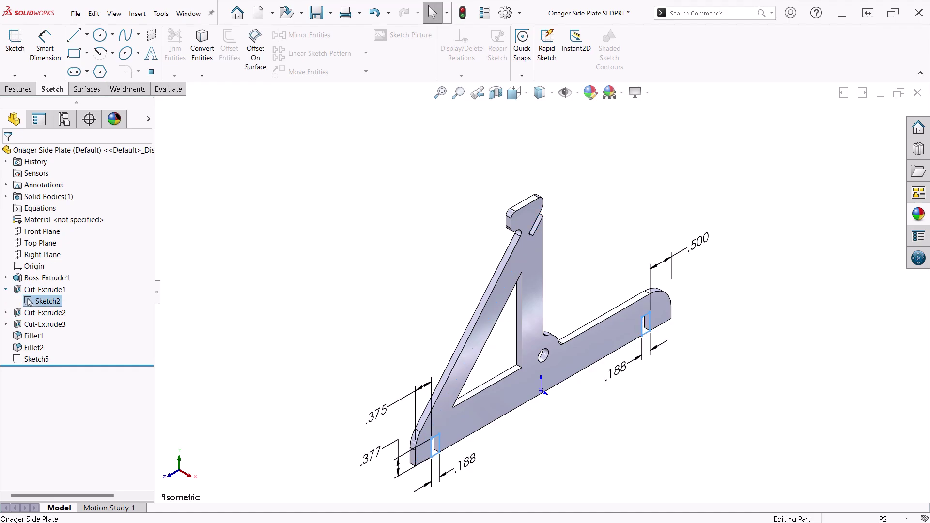
left_click(5, 290)
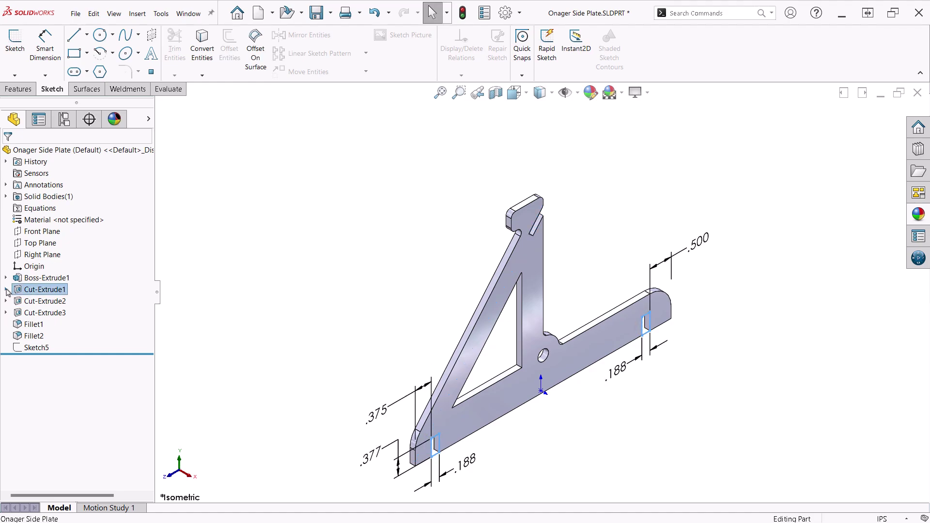
Step: Examine the sketch dimensions of the side plate's triangular Cut-Extrude3
left_click(6, 313)
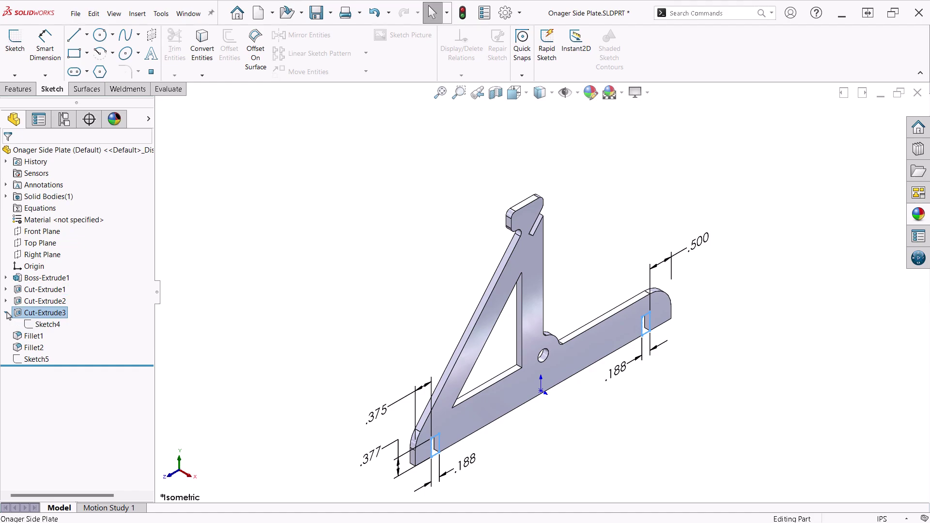
left_click(29, 324)
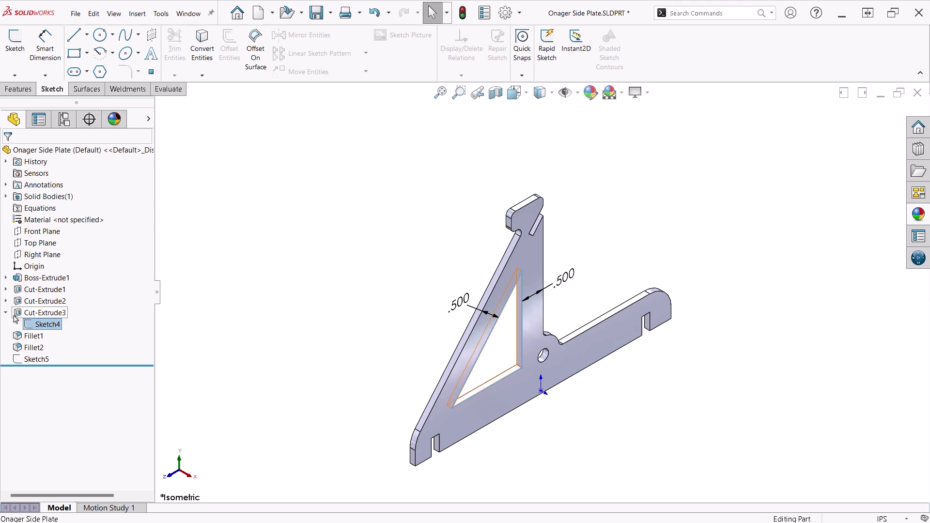
left_click(6, 314)
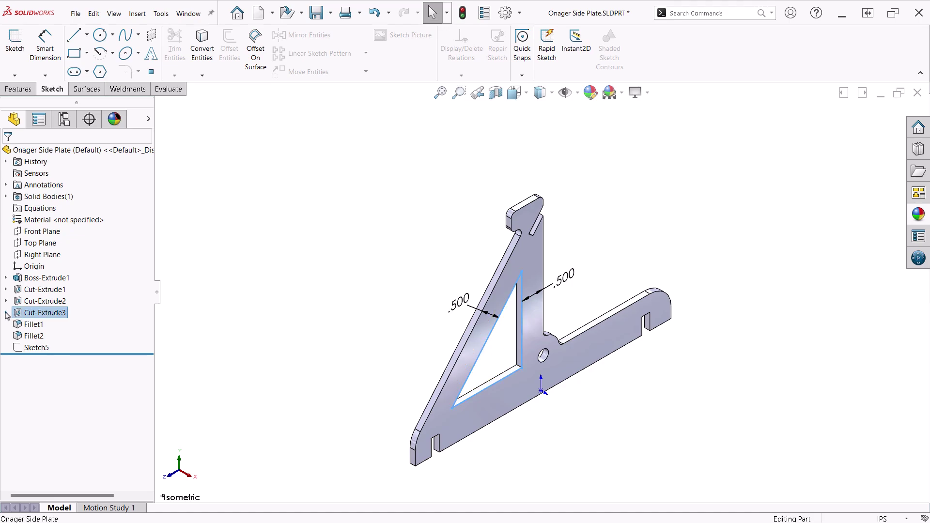
Step: Suppress Fillet1 and Fillet2 on the side plate
left_click(24, 325)
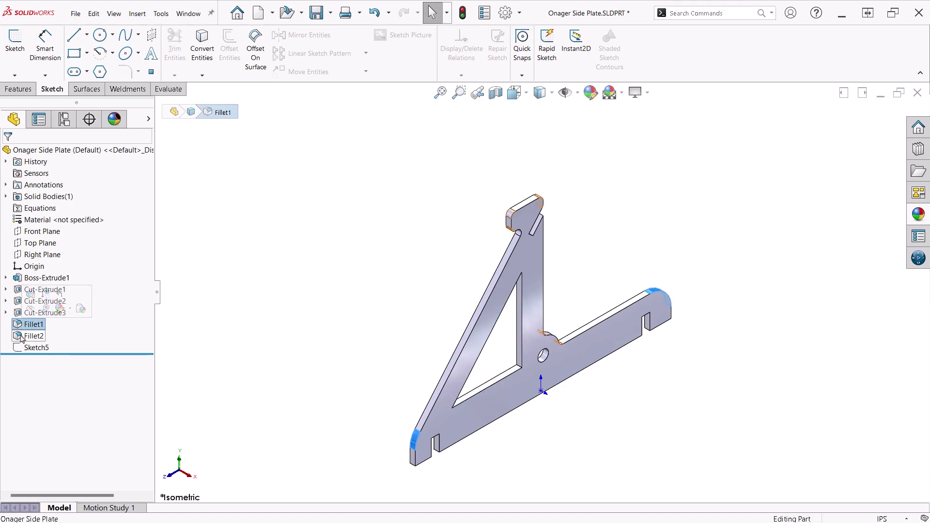
left_click(38, 334, "ctrl")
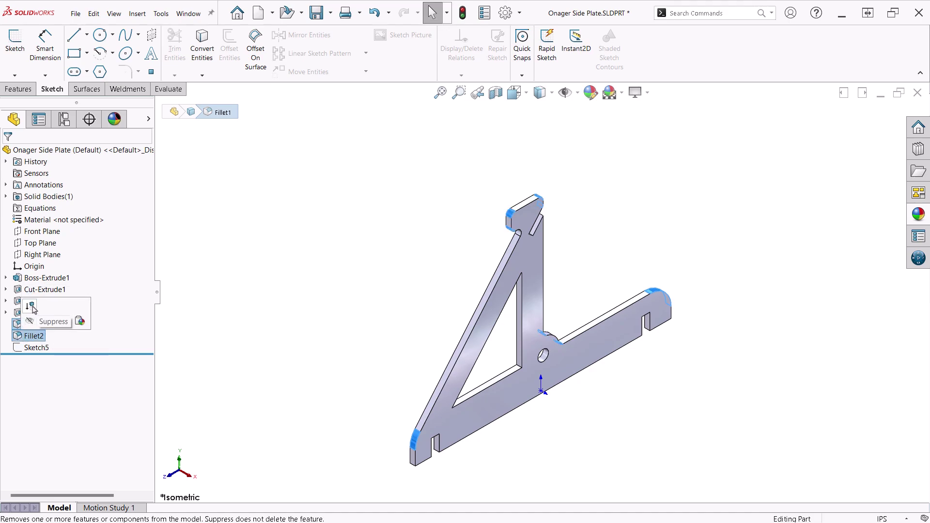
left_click(29, 321)
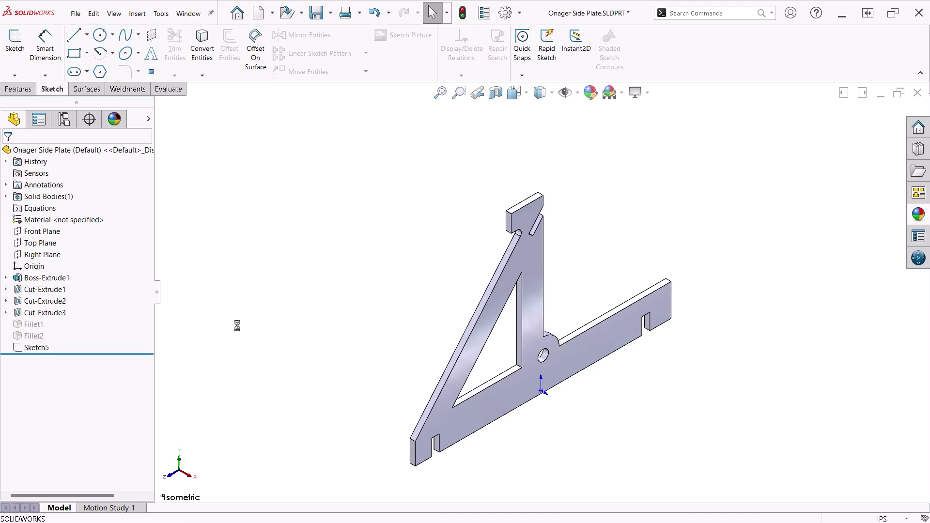
Step: Unsuppress Fillet1 and Fillet2 on the side plate
left_click(24, 324)
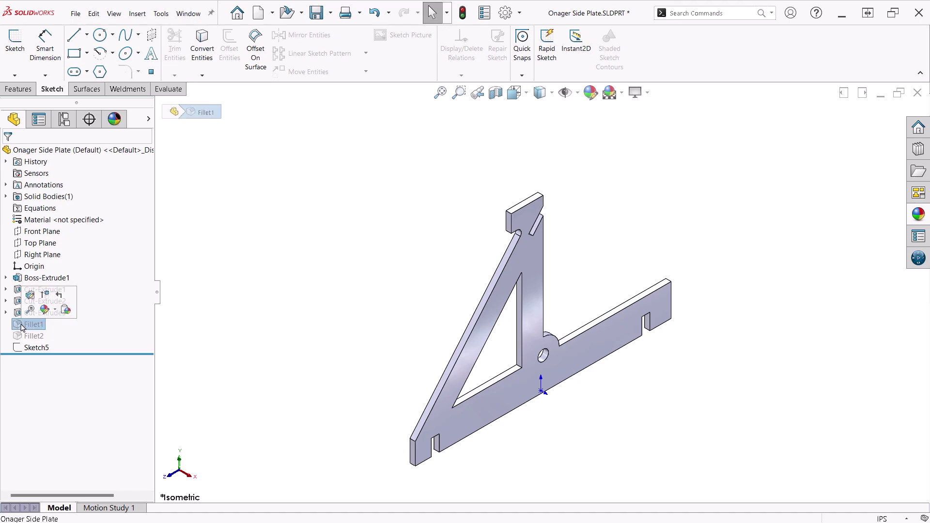
left_click(24, 335, "ctrl")
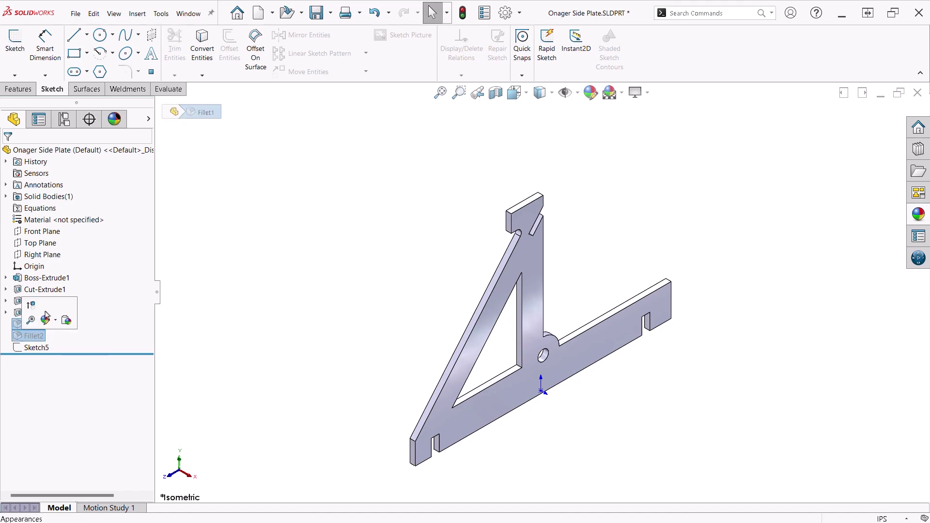
left_click(31, 308)
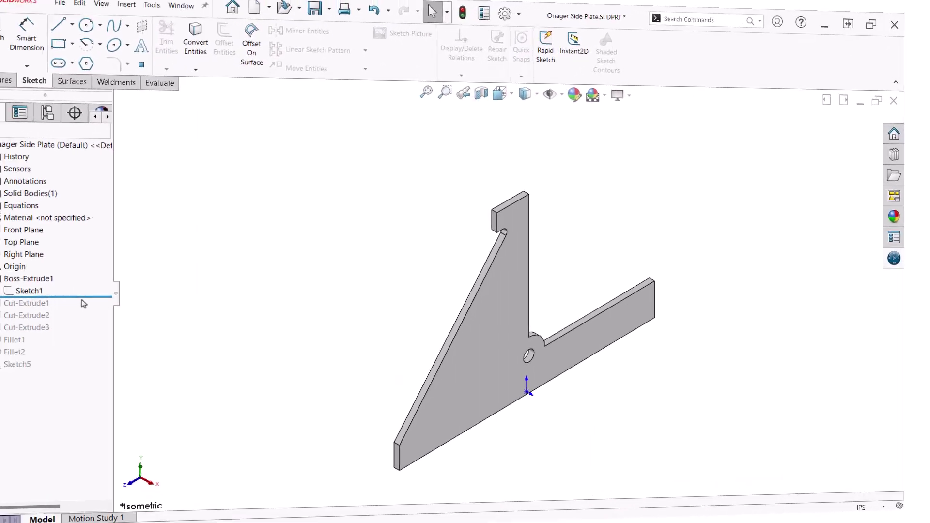
Step: Roll the side plate forward past Cut-Extrude1 and examine the dimensions of the two bottom slots
left_click_drag(94, 296, 94, 305)
left_click(45, 301)
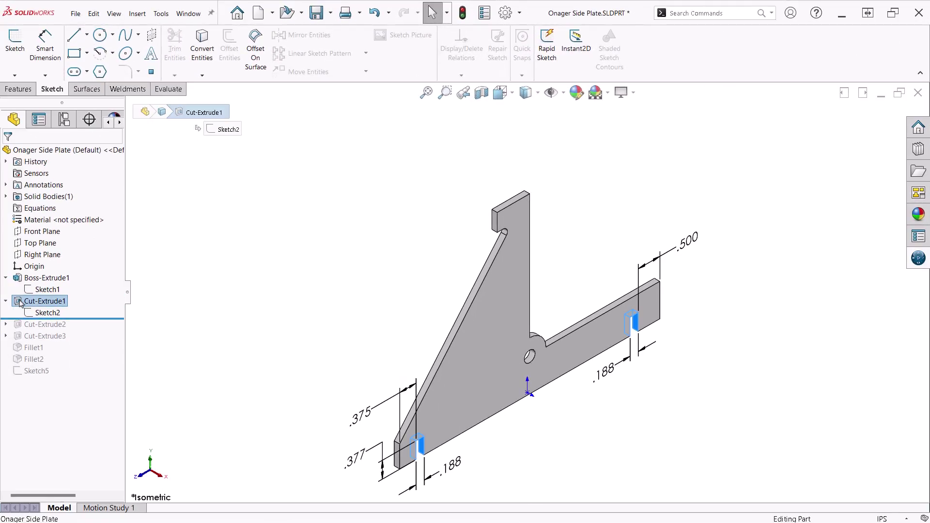
scroll(182, 377, "up", 1)
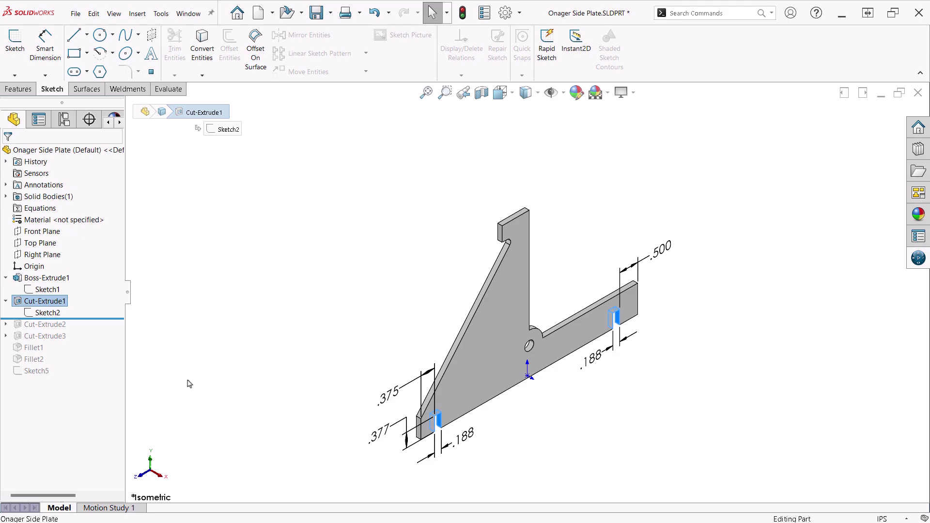
left_click(218, 370)
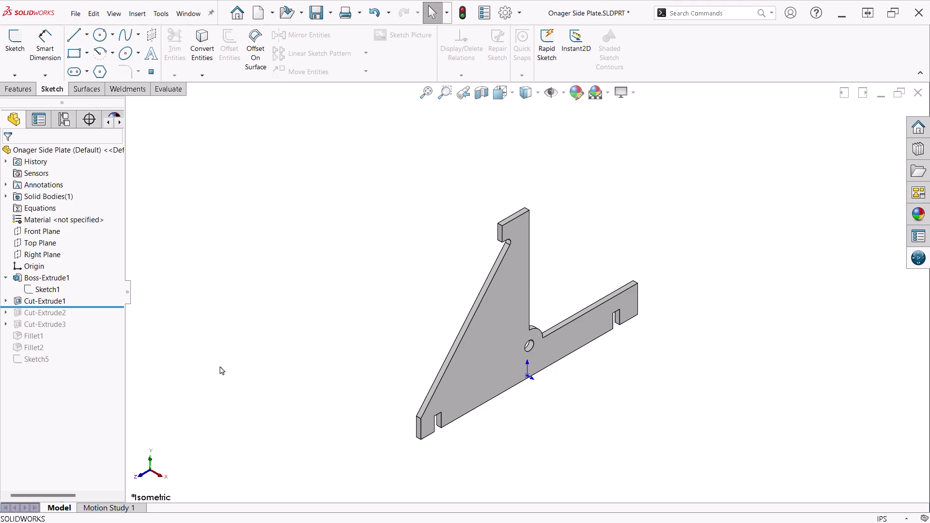
Step: Roll the side plate forward past Cut-Extrude2 and examine the angled slot's sketch dimensions
left_click_drag(98, 306, 63, 318)
left_click(22, 314)
middle_click_drag(286, 388, 233, 336)
left_click(29, 324)
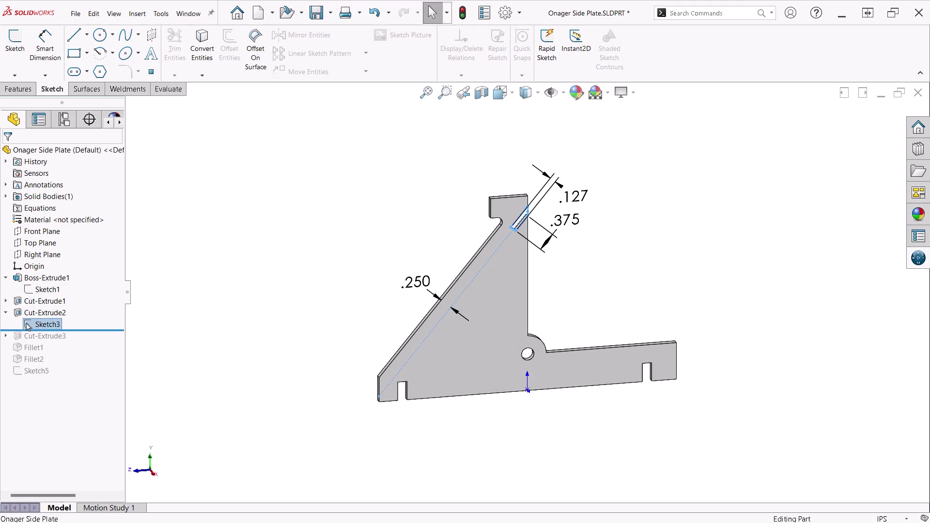
left_click(170, 321)
Step: Return to the isometric view and roll forward past Cut-Extrude3 to examine the triangular cutout's offsets
key("ctrl+7")
left_click_drag(92, 330, 85, 343)
left_click(48, 336)
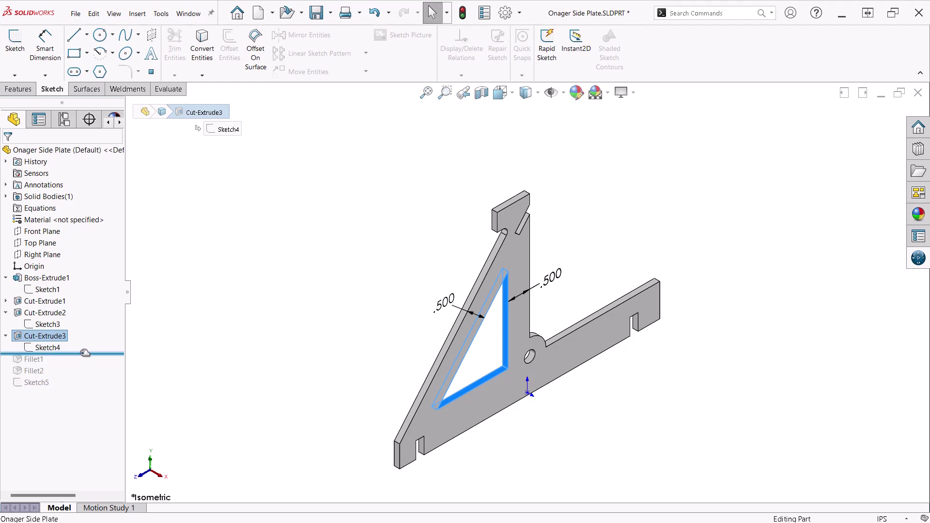
Step: Roll the side plate forward past Fillet1 and Fillet2 and examine the radius of each
left_click_drag(84, 353, 87, 376)
left_click(33, 359)
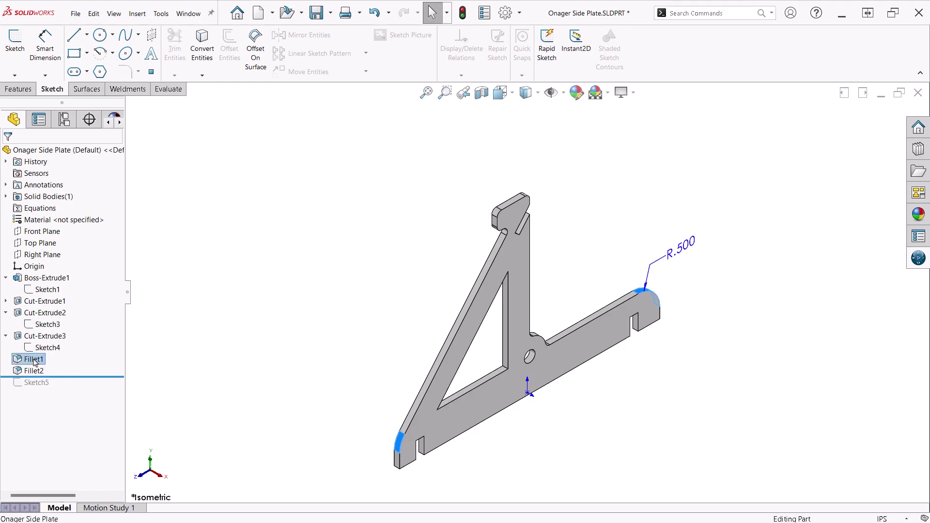
left_click(34, 371)
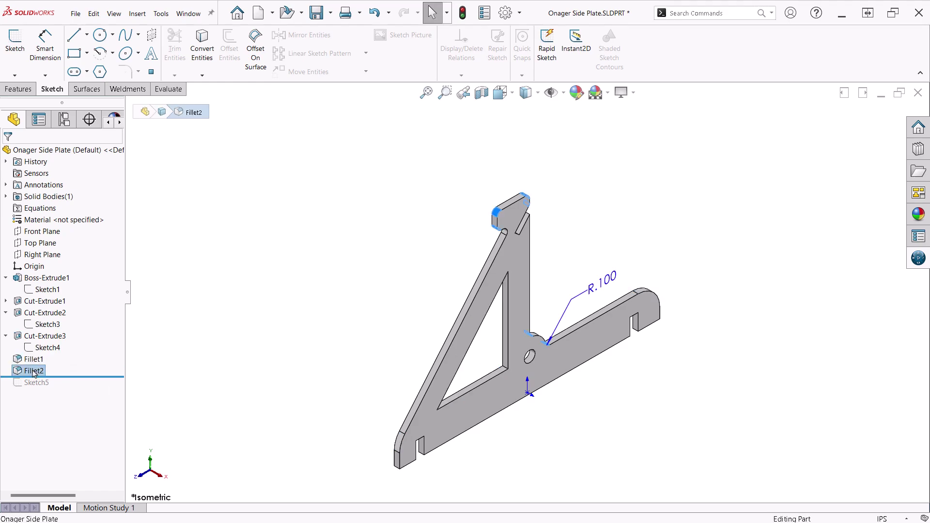
left_click_drag(36, 376, 58, 388)
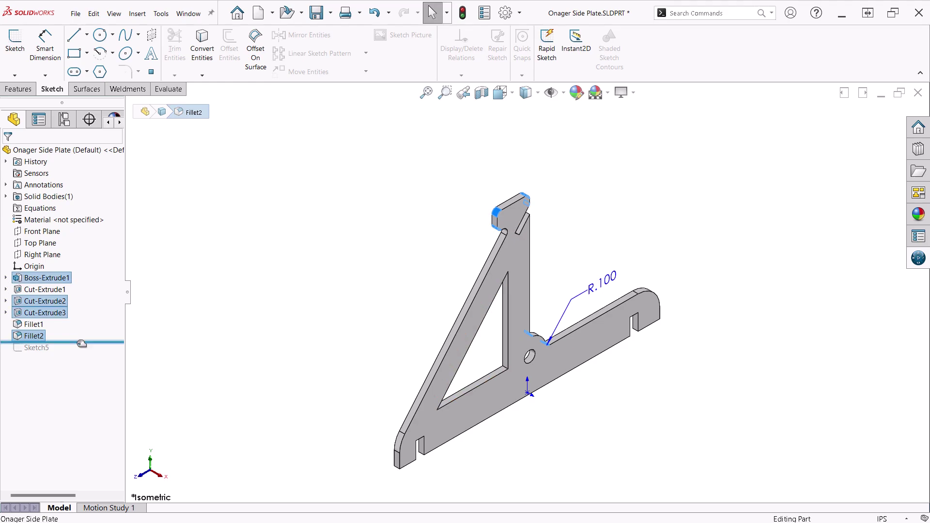
Step: Examine the circle diameter of Sketch5 at the side plate's upper notch and return to the isometric view
left_click(37, 348)
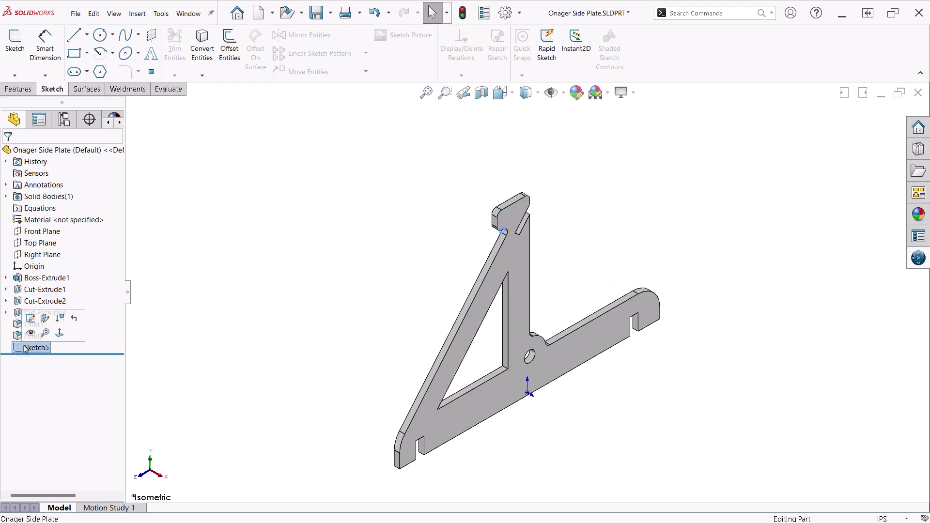
left_click(358, 338)
scroll(397, 270, "down", 10)
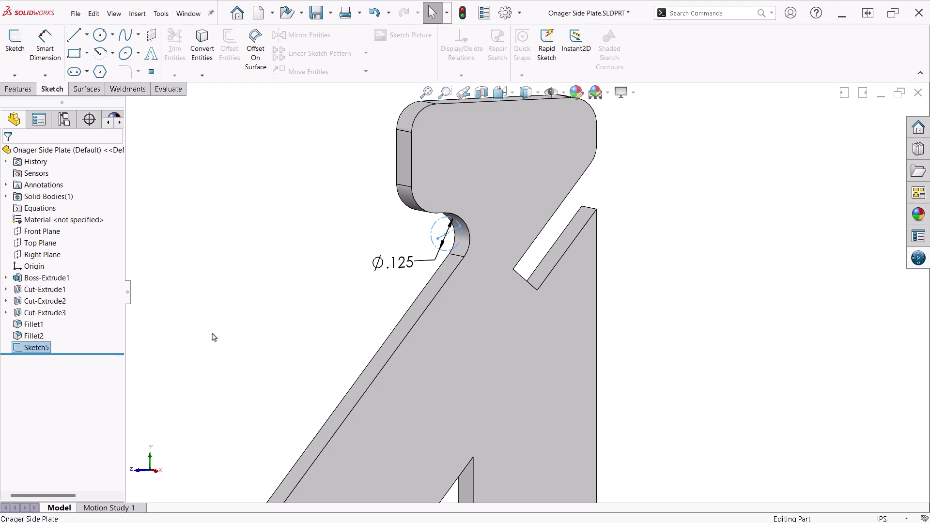
key("ctrl+7")
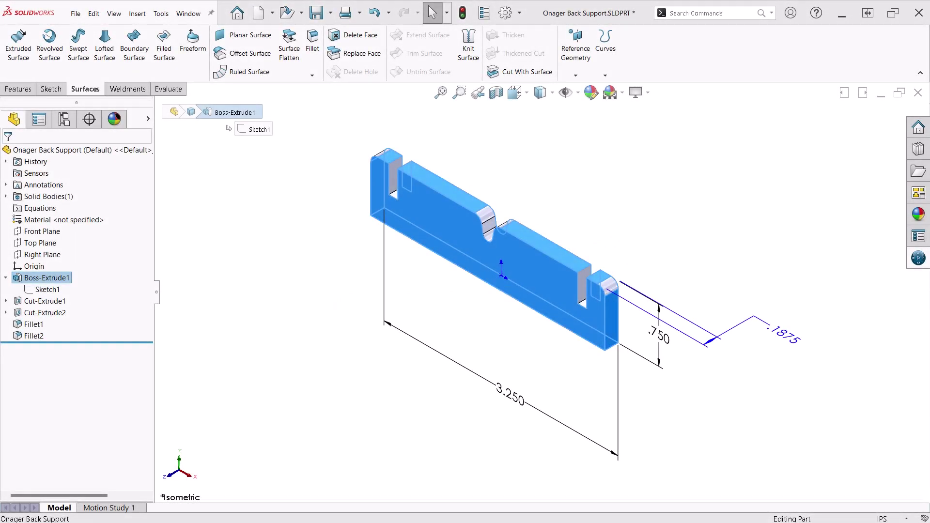
Step: Examine the dimensions of the back support's Cut-Extrude1 slots, Cut-Extrude2 notch, Fillet1 and Fillet2
left_click(44, 289)
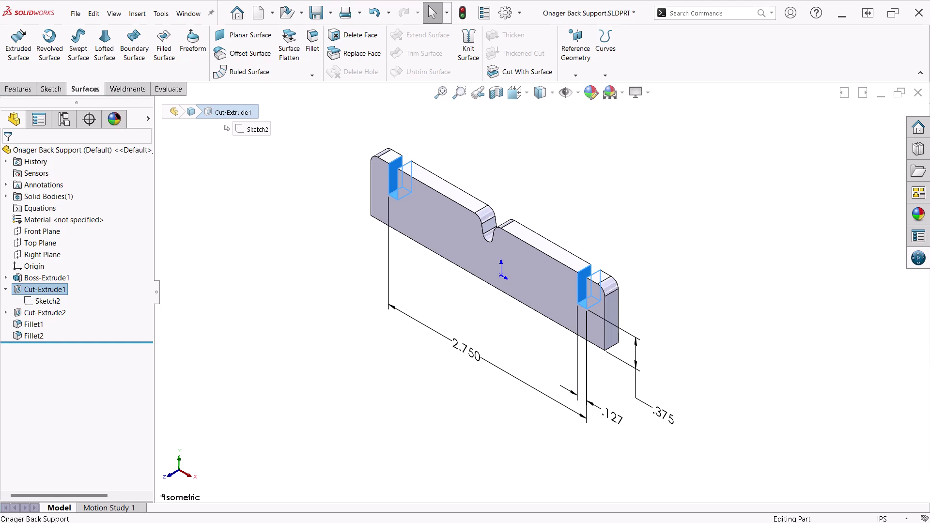
left_click(44, 312)
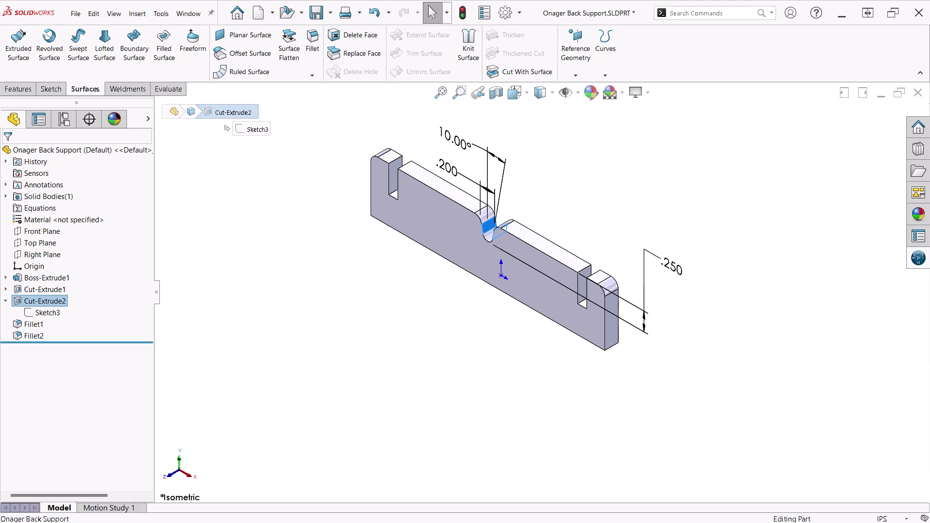
left_click(33, 324)
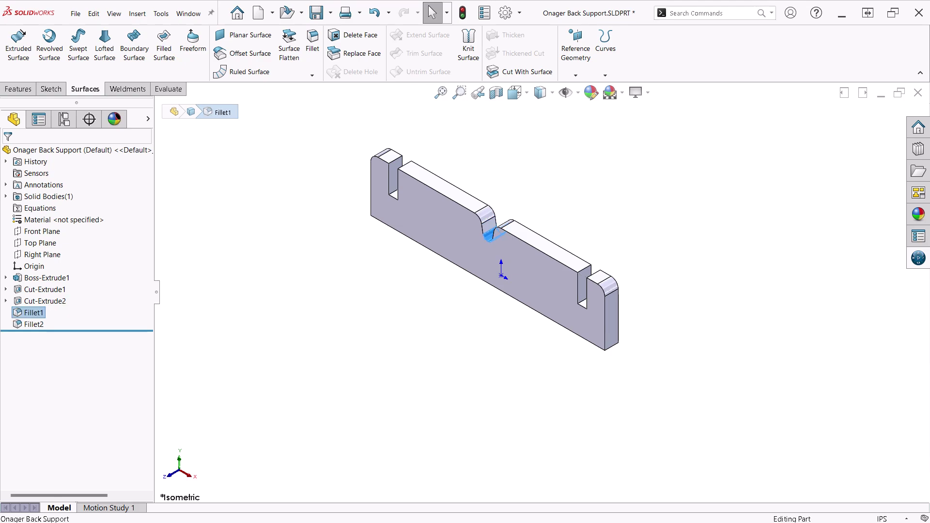
left_click(33, 324)
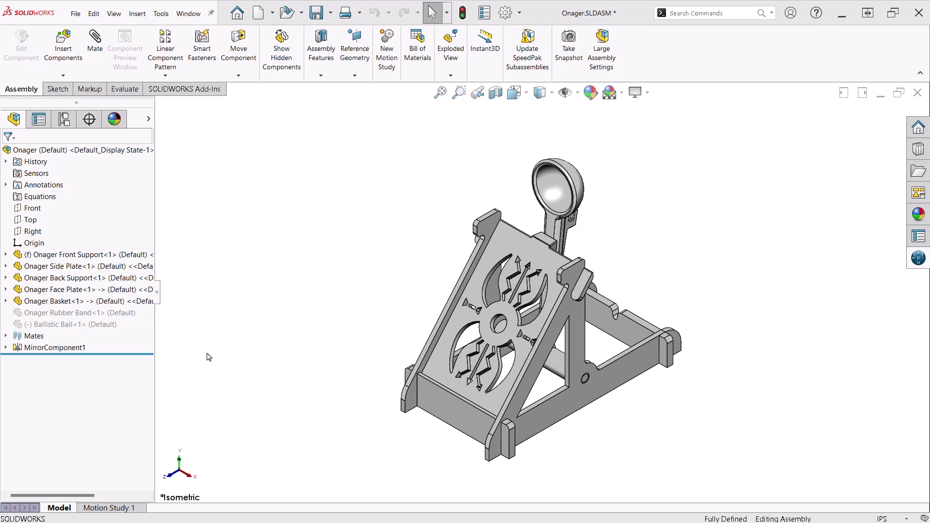
Step: Edit the Onager Face Plate within the assembly and roll its history back to just after Boss-Extrude1
left_click(6, 289)
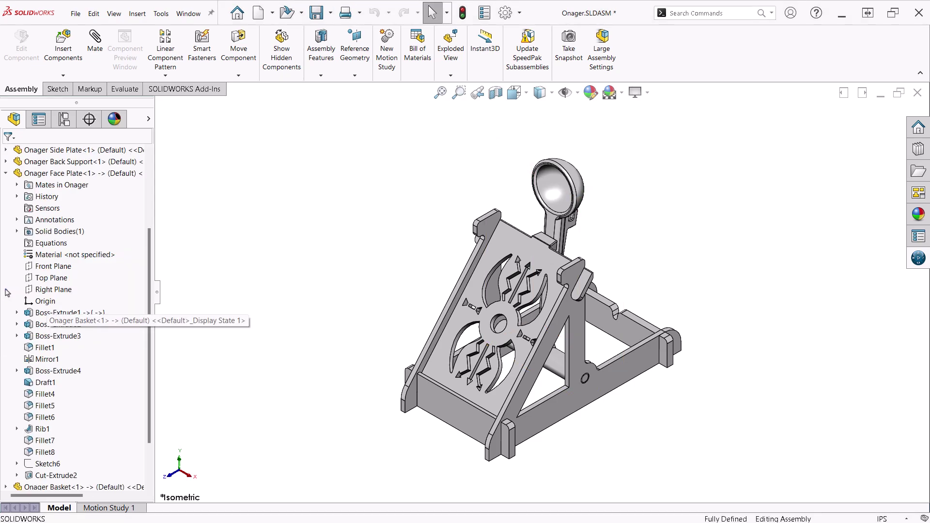
left_click(30, 174)
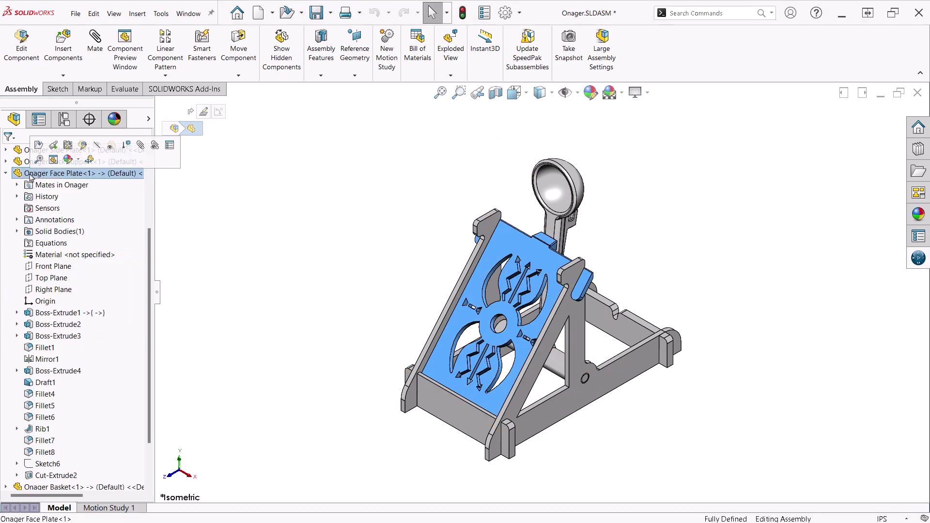
left_click(84, 146)
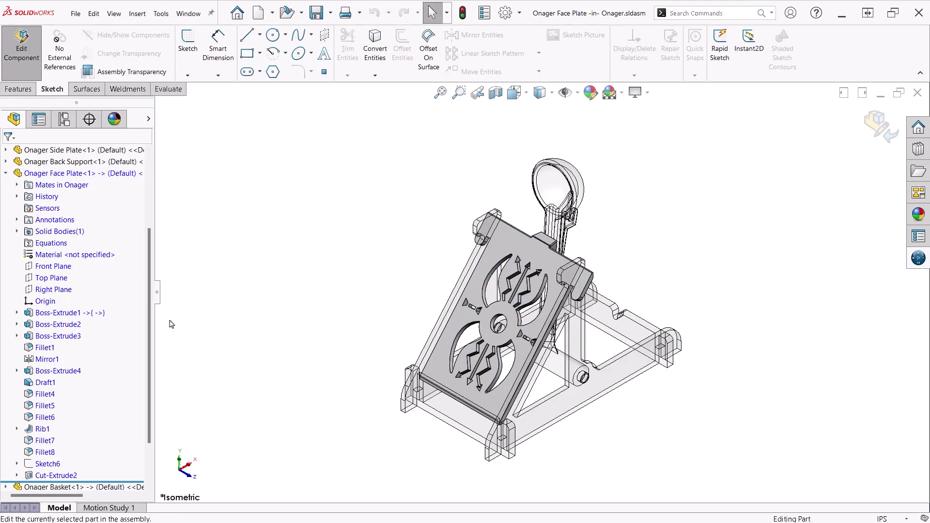
left_click_drag(95, 483, 109, 320)
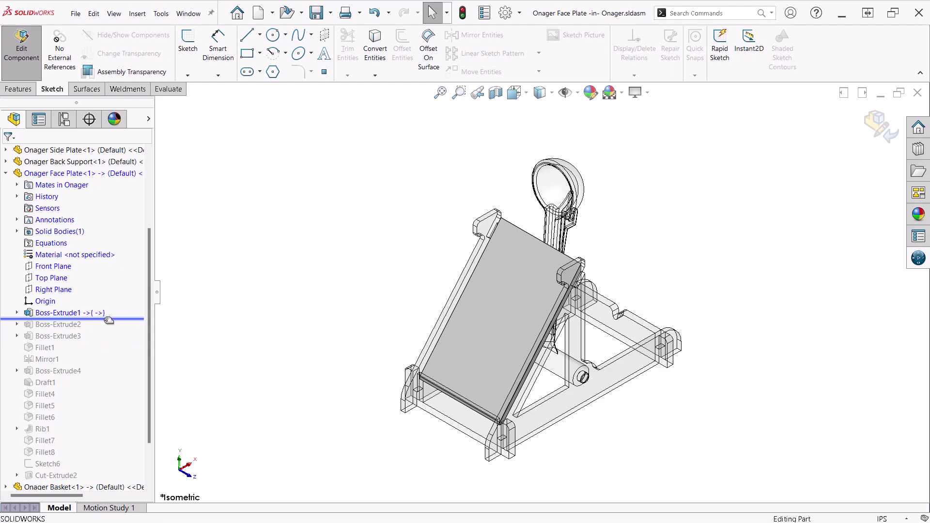
Step: Examine the thickness dimension and Sketch1 profile of the face plate's Boss-Extrude1, and exit the sketch
left_click(63, 313)
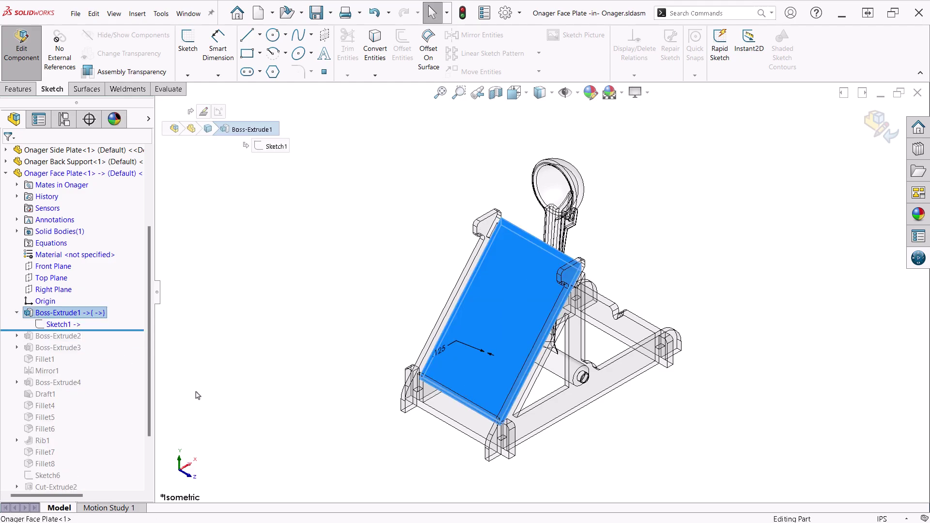
middle_click_drag(292, 448, 247, 369)
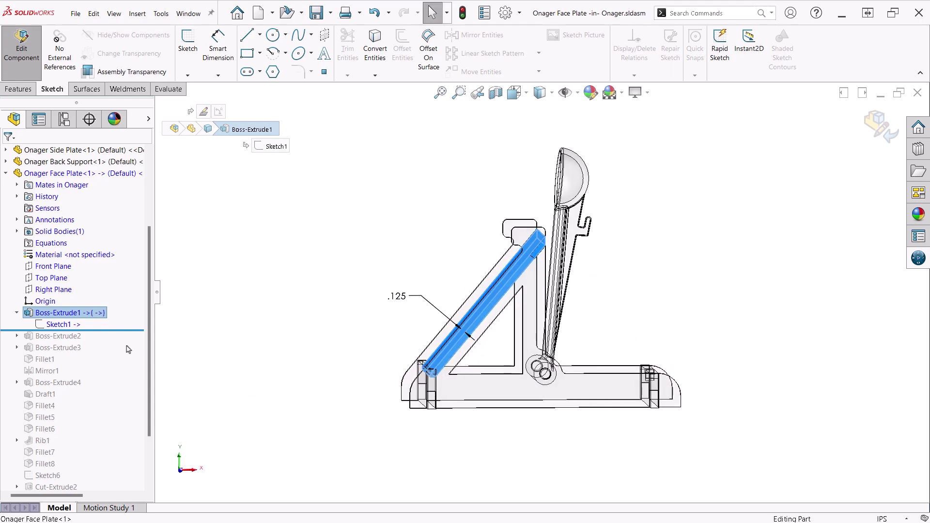
left_click(40, 326)
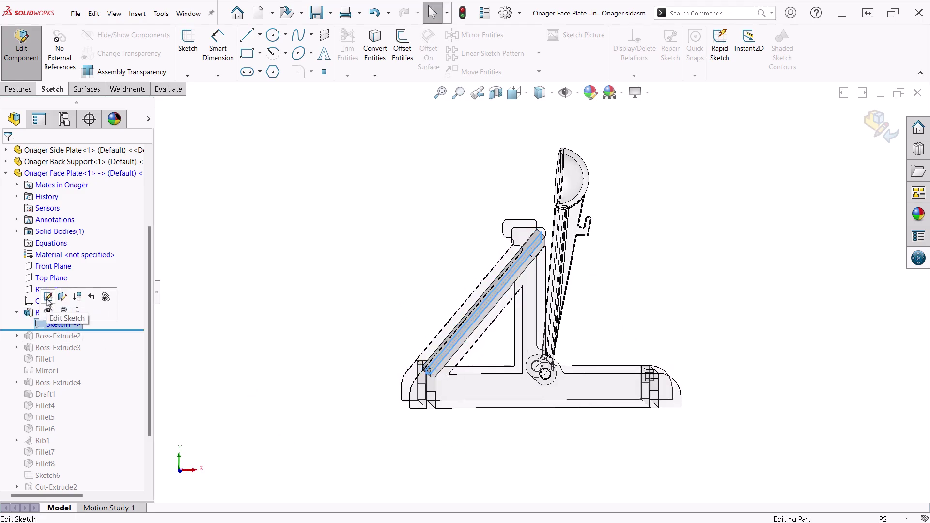
left_click(48, 305)
right_click_drag(274, 350, 285, 387)
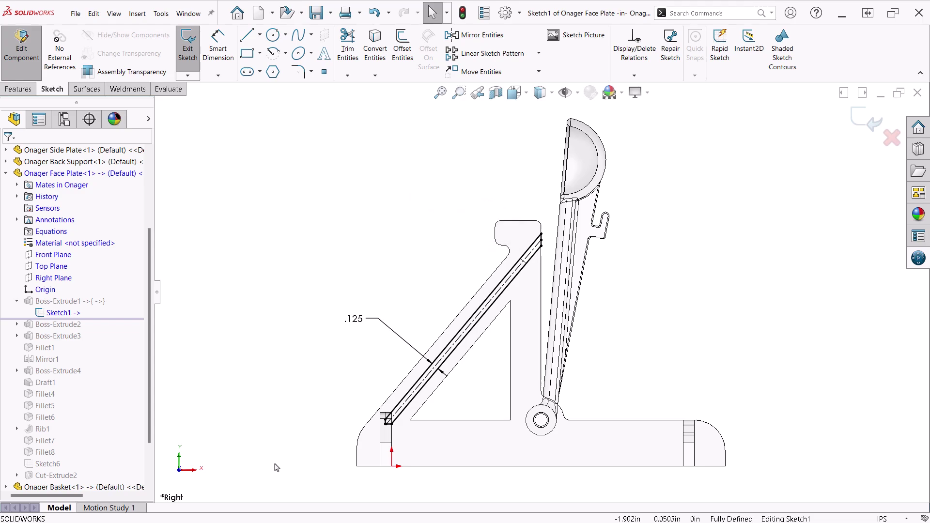
key("ctrl+b")
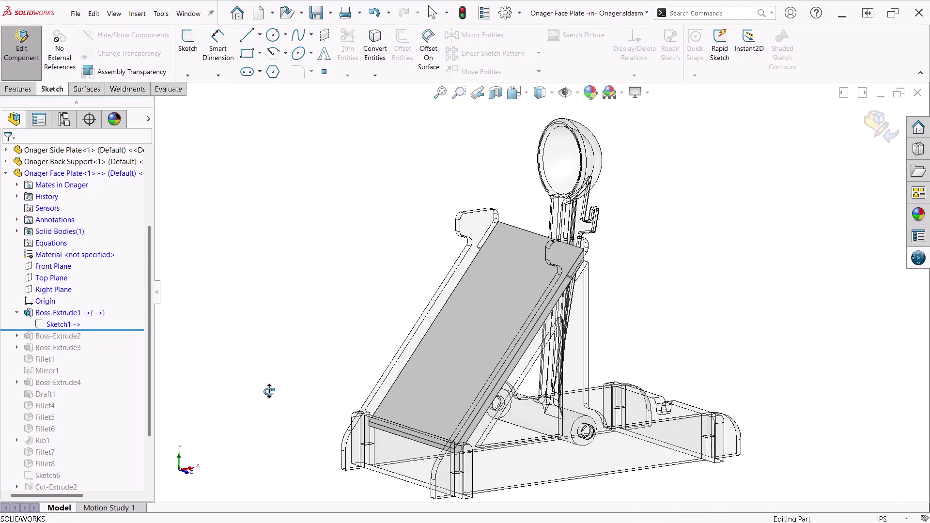
Step: Open the face plate's Boss-Extrude1 definition, review the Up To Surface settings in both directions, and close it
left_click(32, 313)
left_click(38, 283)
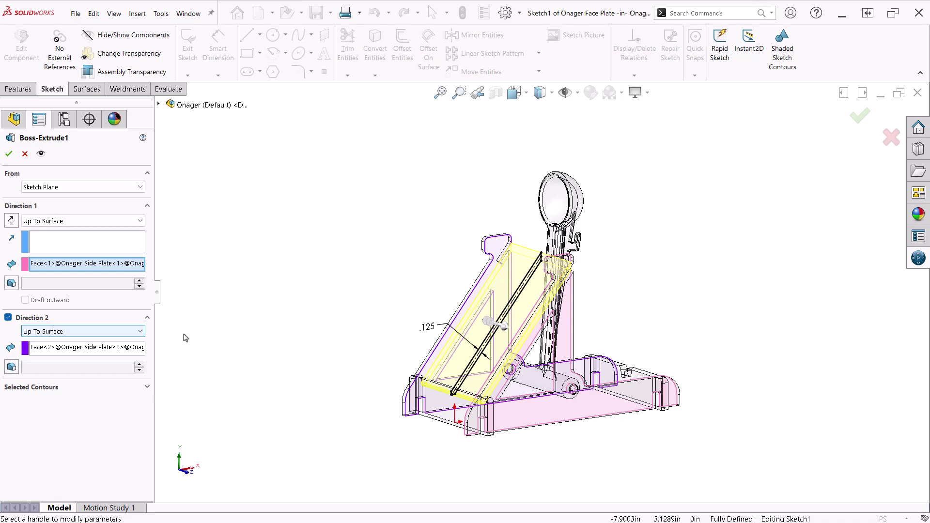
left_click(9, 154)
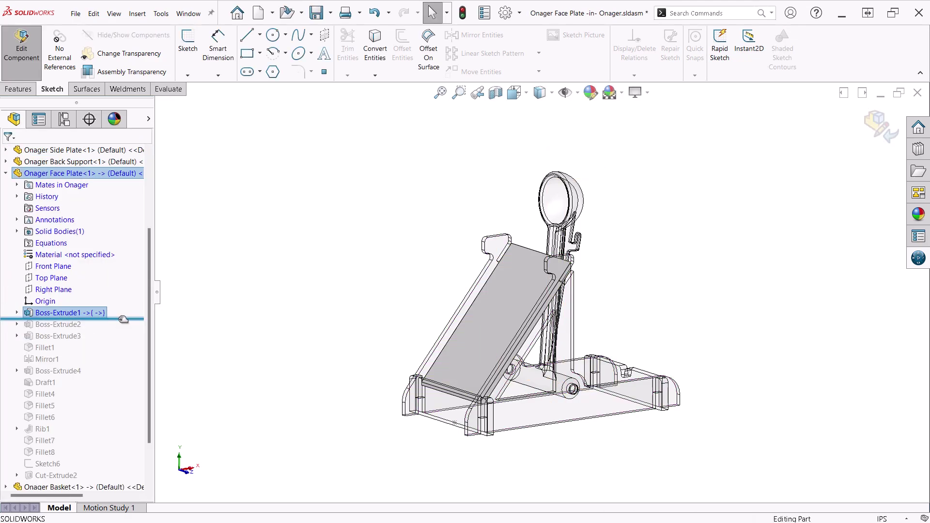
Step: Roll the face plate forward past Boss-Extrude2 and examine the Sketch2 dimension of the side tab
left_click_drag(123, 318, 124, 329)
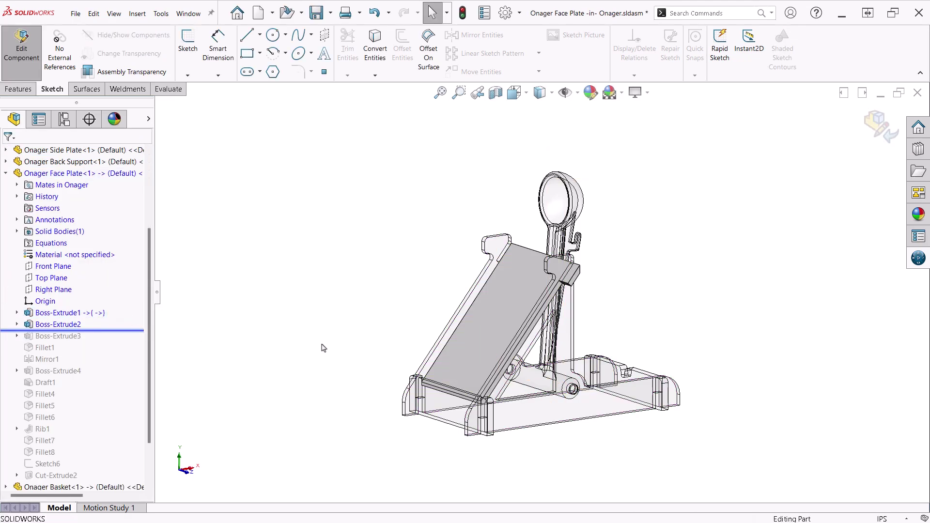
middle_click_drag(324, 348, 460, 387)
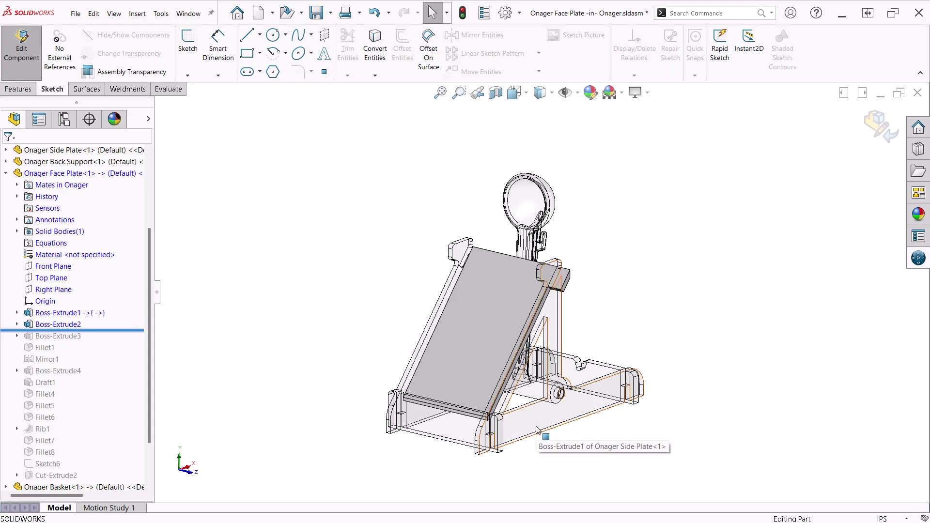
scroll(556, 315, "down", 8)
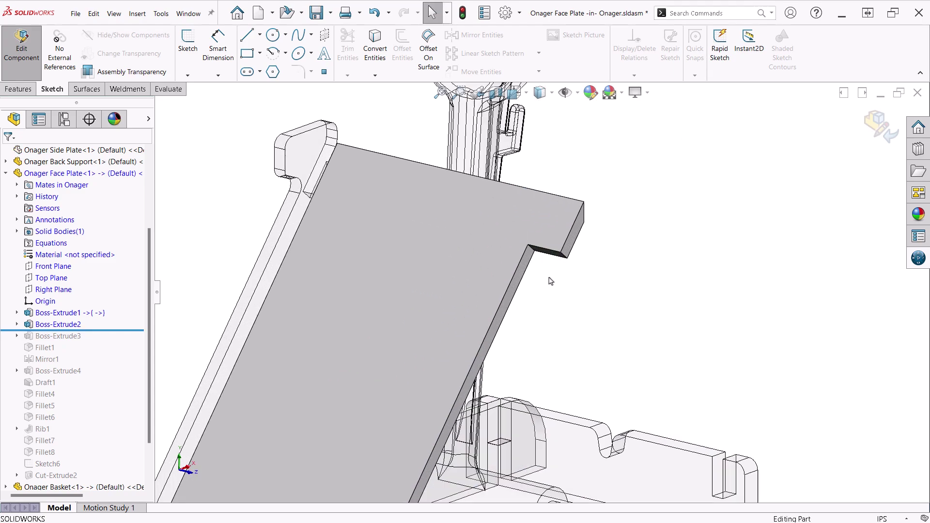
left_click(73, 324)
left_click(17, 324)
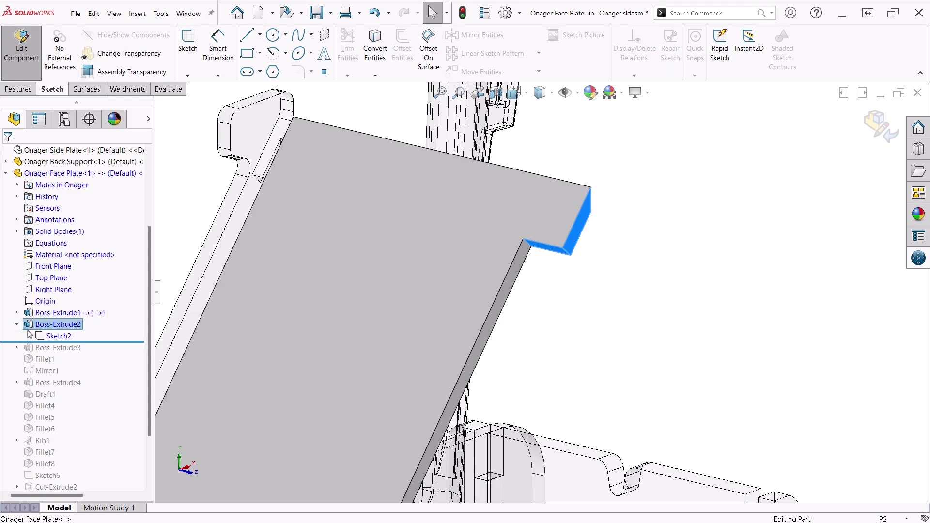
left_click(40, 336)
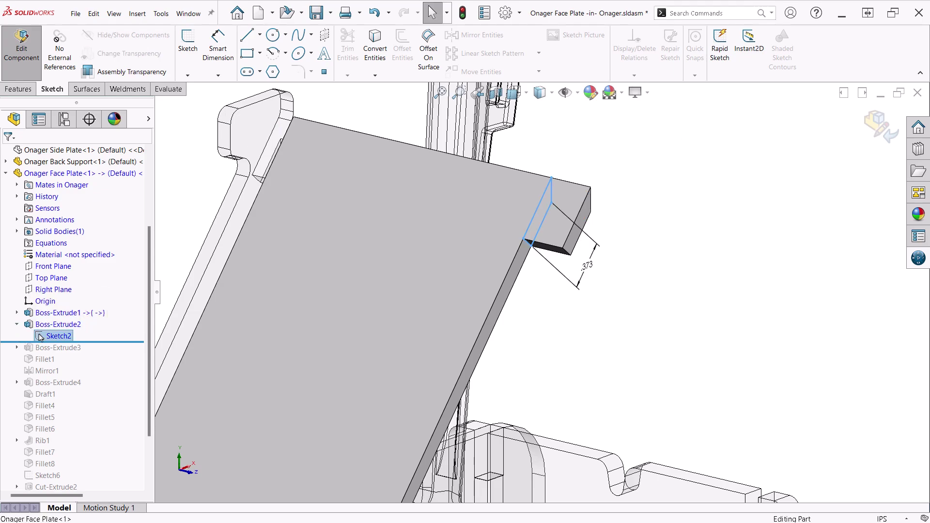
Step: Roll the face plate forward past Boss-Extrude3 and Fillet1 to examine the tab's hook
left_click_drag(41, 342, 41, 364)
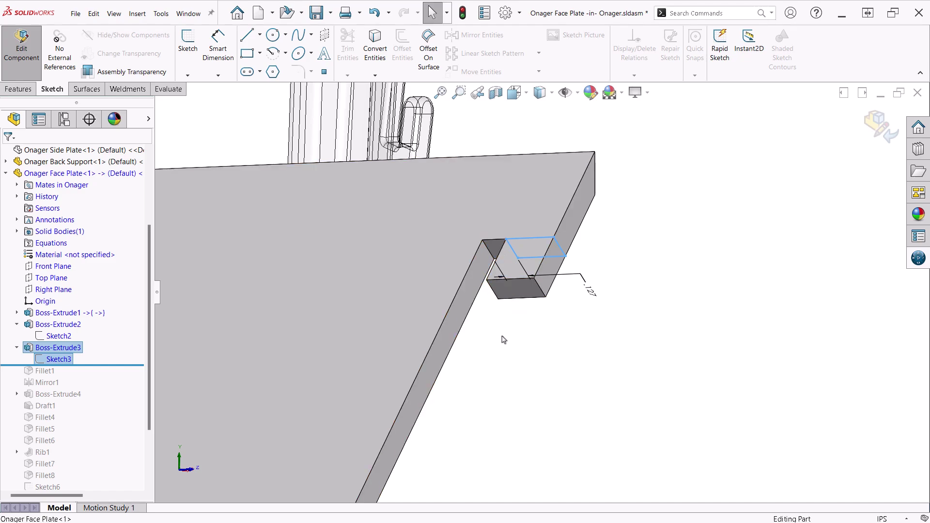
left_click(125, 365)
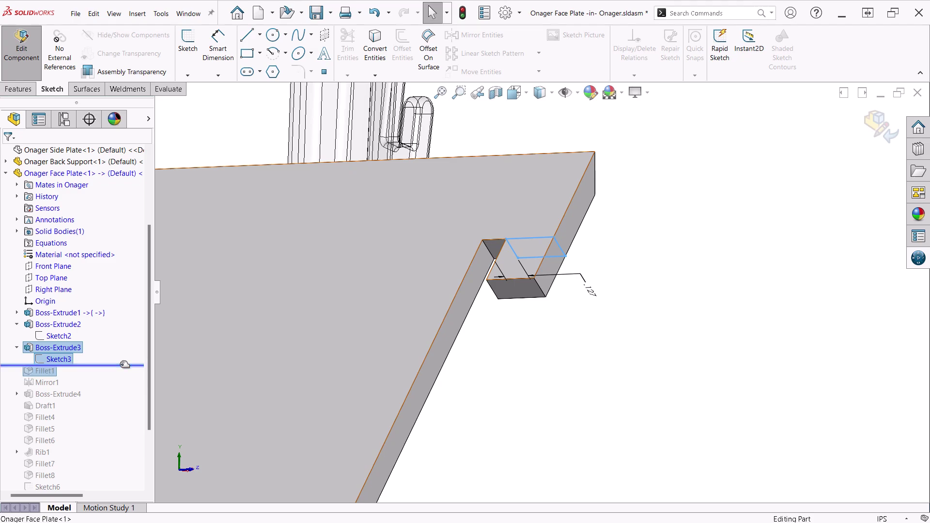
left_click_drag(125, 365, 119, 376)
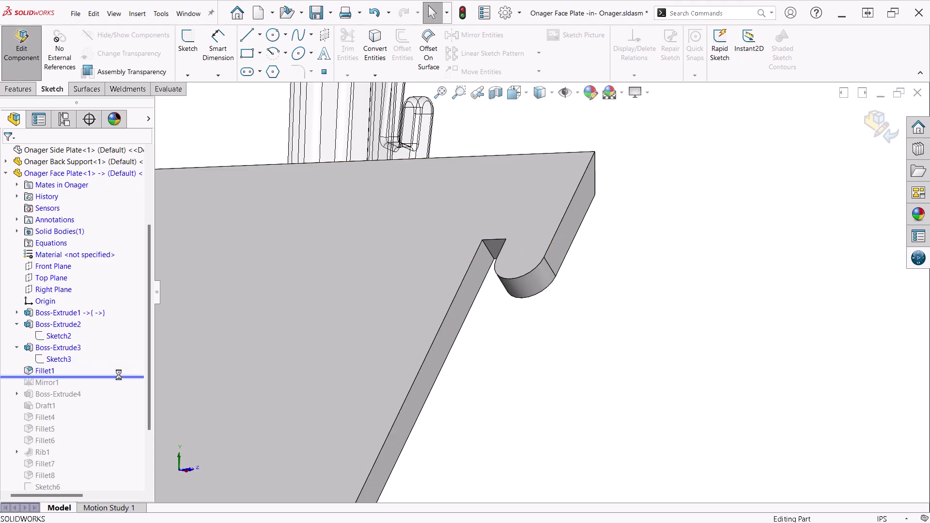
Step: Roll the face plate forward past Mirror1 to view the mirrored hook, and collapse Boss-Extrude2 and Boss-Extrude3
key("f")
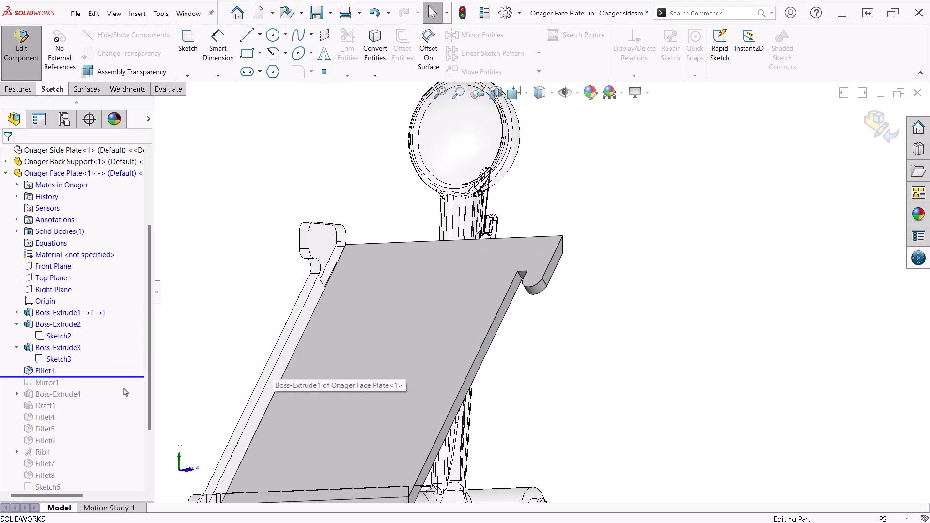
left_click_drag(117, 377, 118, 387)
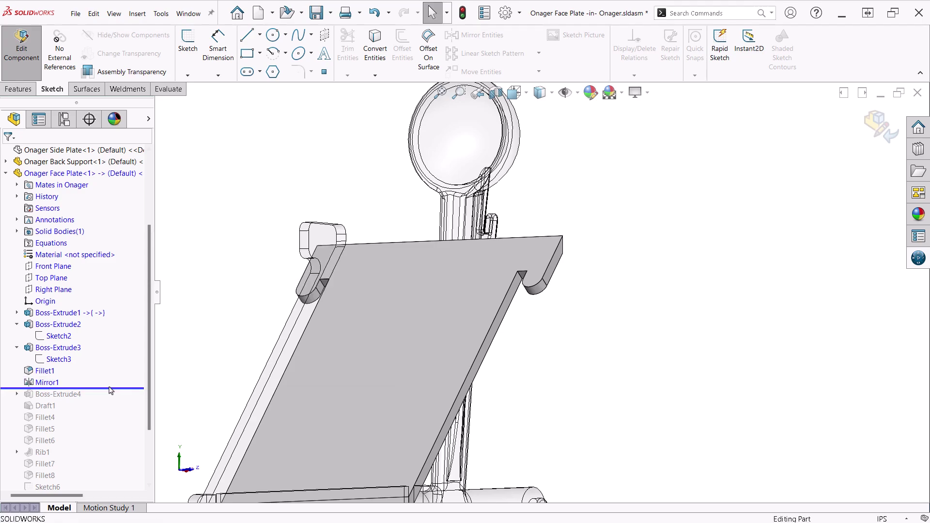
left_click(17, 324)
left_click(17, 335)
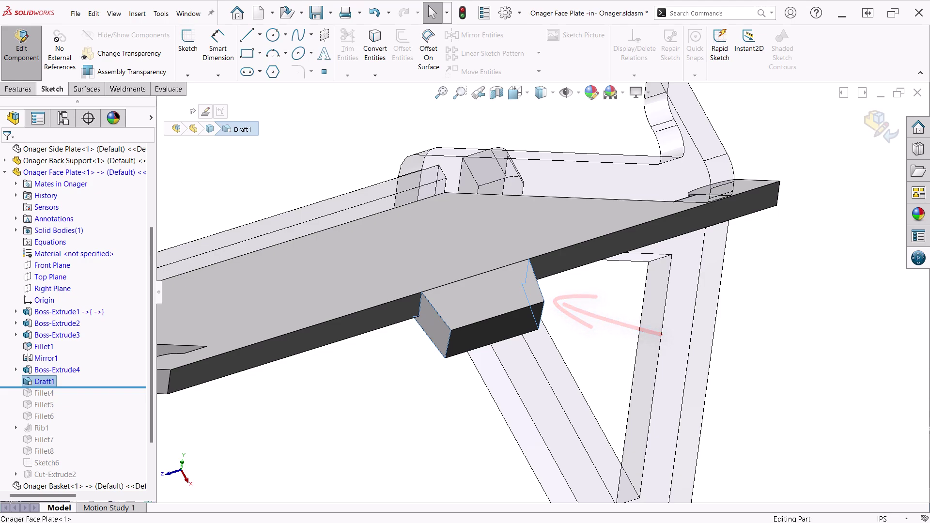
Step: Roll the face plate forward past Fillet6 and on to Cut-Extrude2, and view it in isometric orientation
left_click_drag(102, 388, 97, 423)
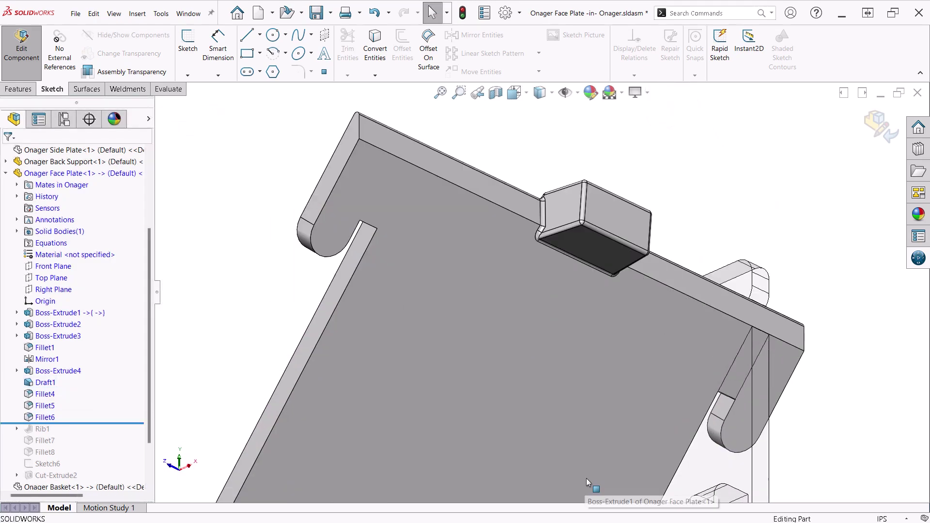
left_click_drag(72, 423, 78, 482)
left_click(168, 423)
right_click_drag(175, 410, 172, 460)
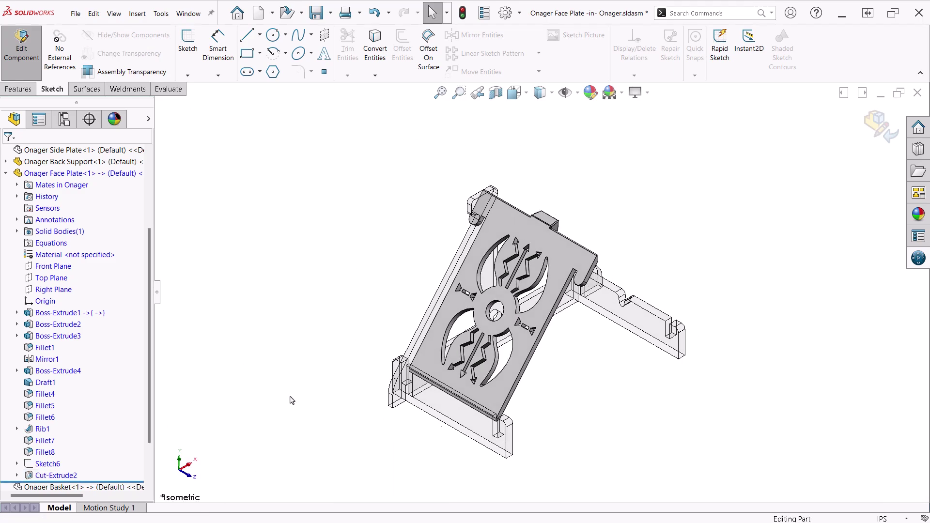
Step: Show Sketch6 with its shield picture over the face plate's cutouts, and hide and collapse the sketch again
left_click(17, 463)
left_click(48, 464)
left_click(43, 431)
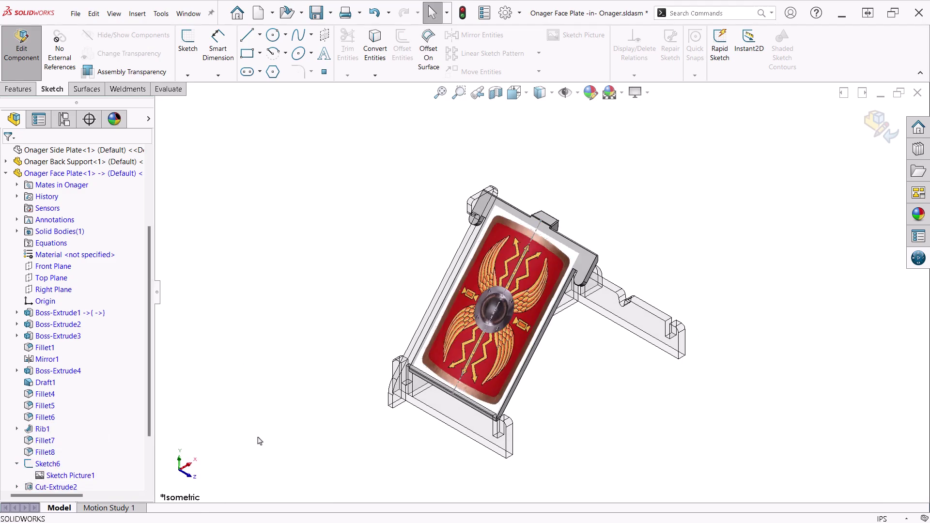
left_click(29, 464)
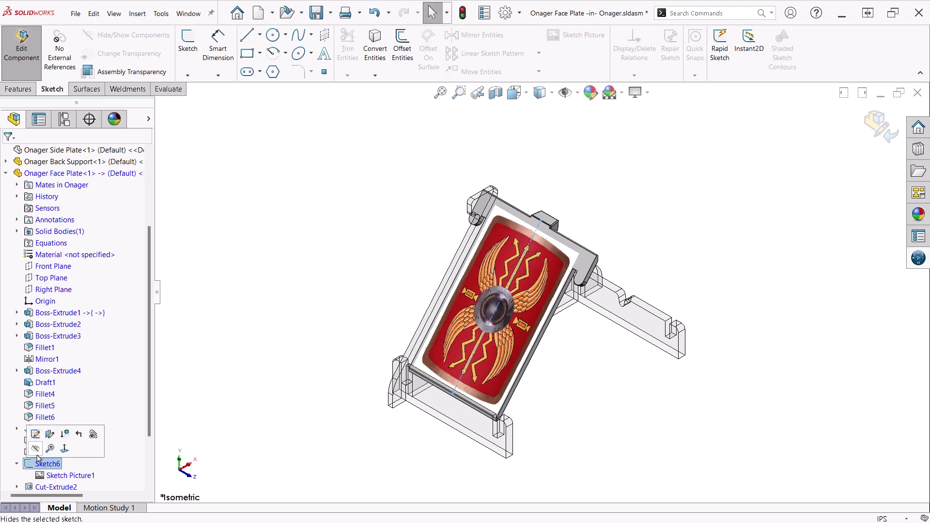
left_click(35, 449)
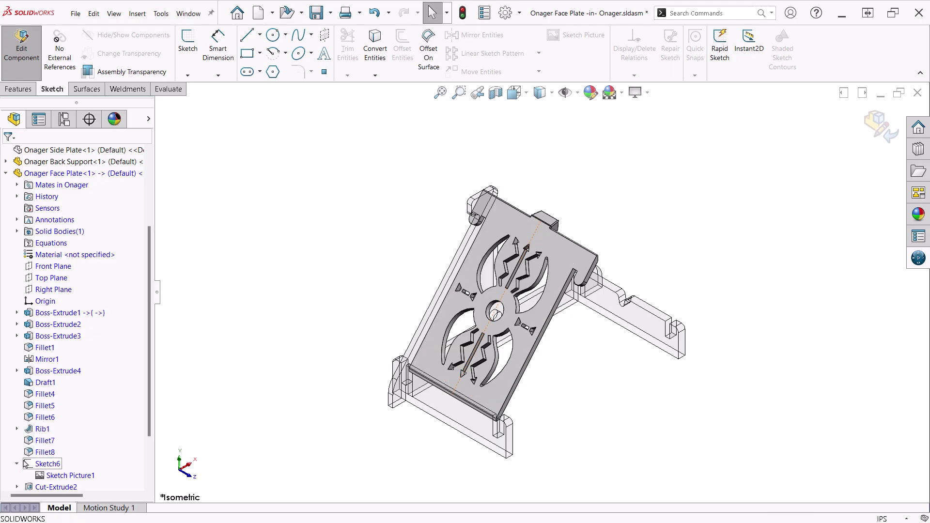
left_click(17, 464)
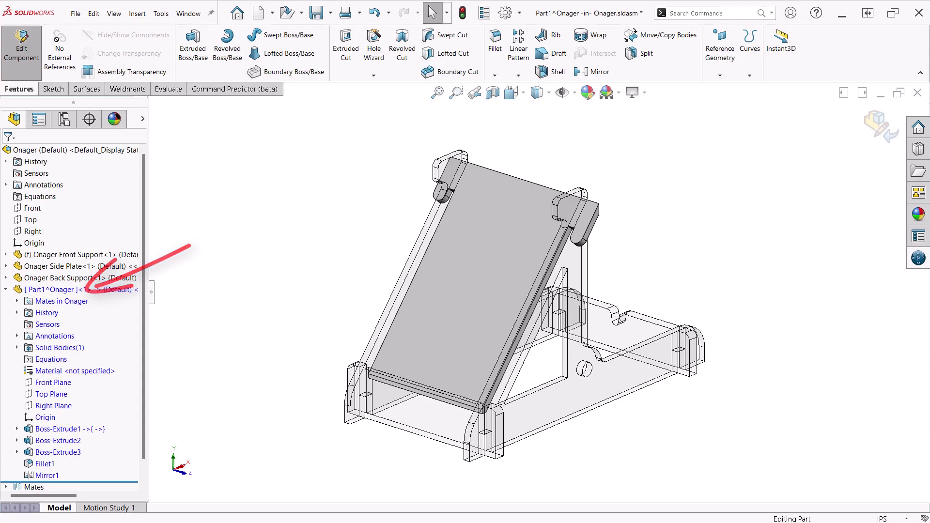
right_click(53, 289)
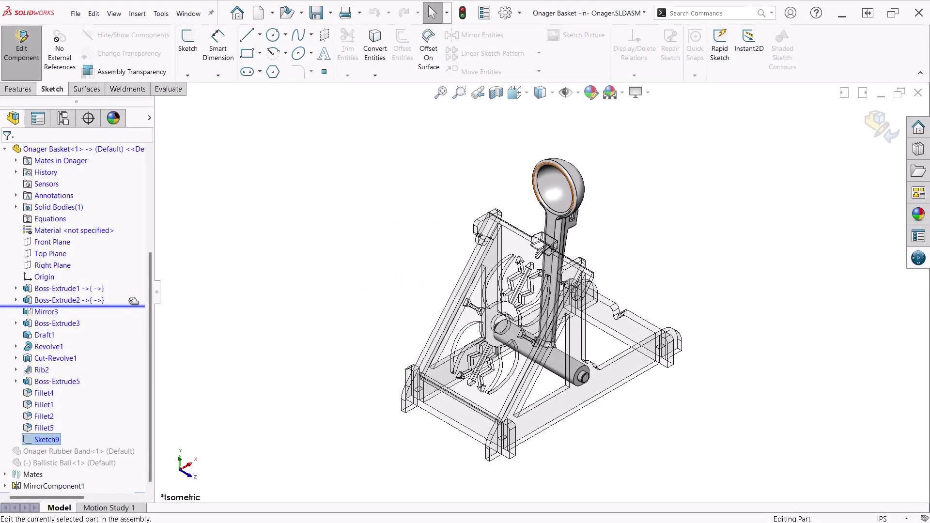
Step: Roll the basket part back to Boss-Extrude1 and then forward past Boss-Extrude2 and Mirror3 to examine the axle and its end pins
left_click_drag(133, 301, 135, 294)
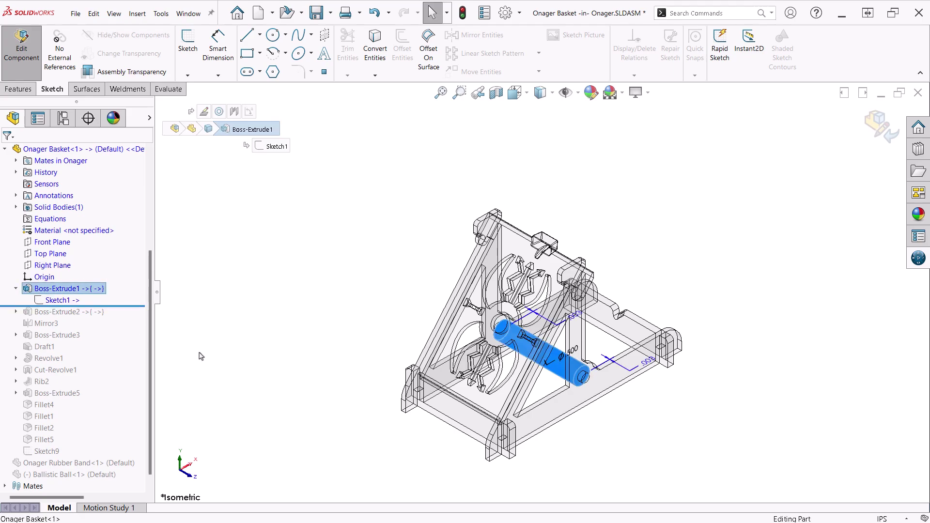
key("shift+Left")
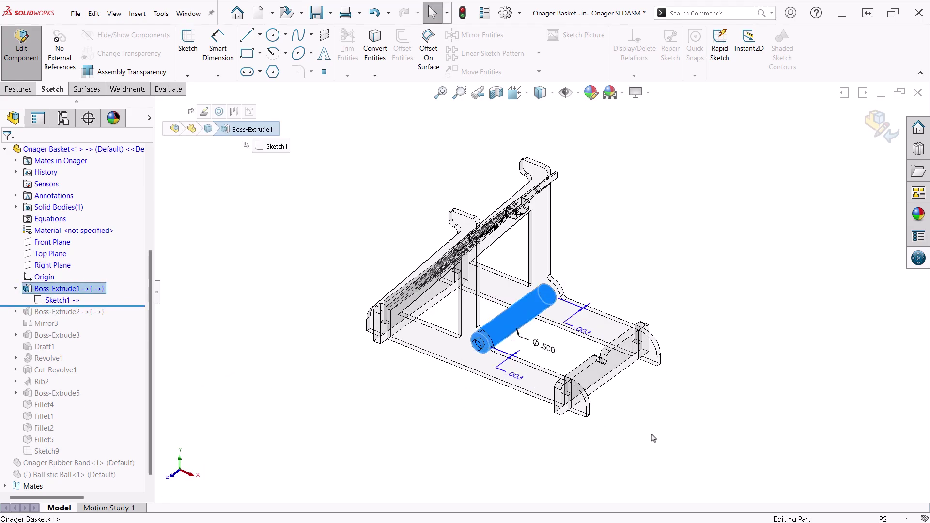
scroll(654, 437, "down", 2)
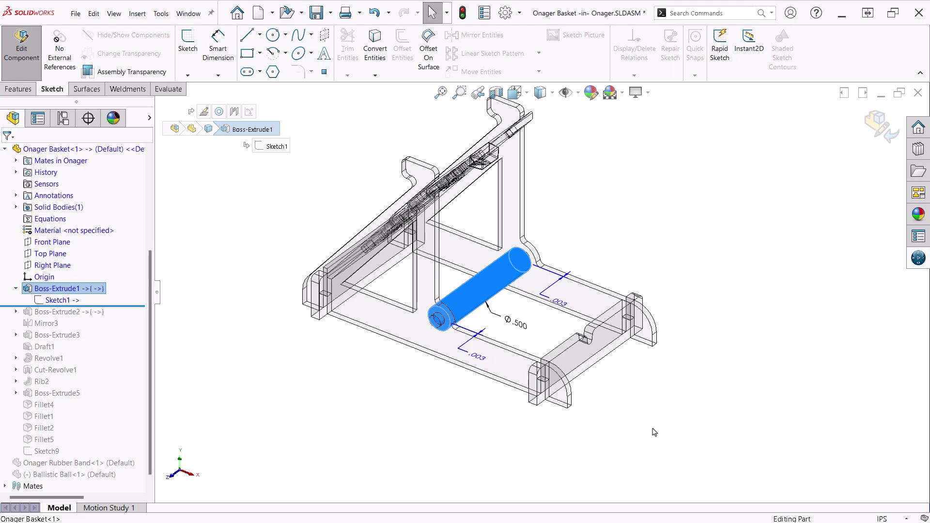
key("Down")
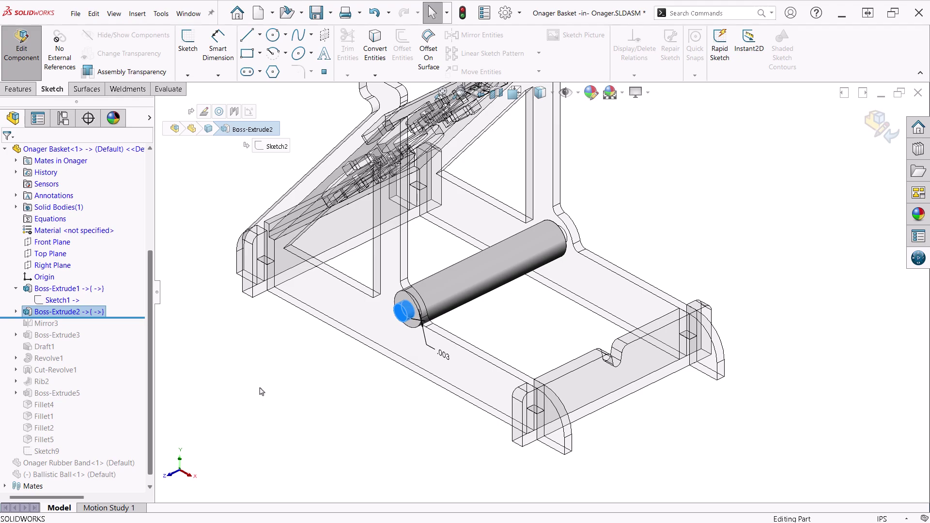
left_click_drag(111, 318, 121, 329)
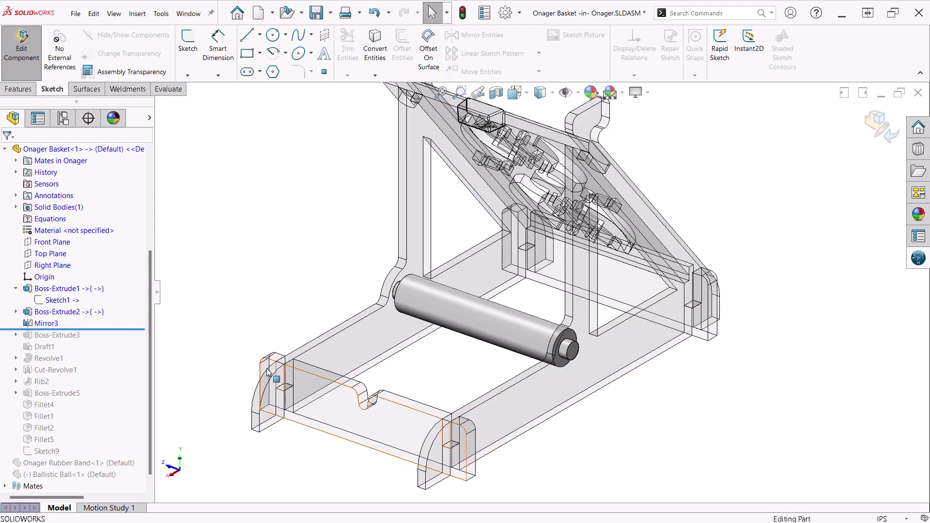
Step: Roll the basket forward past Boss-Extrude3 and open Sketch3 to examine the throwing arm's profile dimensions, closing the sketch again
left_click_drag(140, 329, 208, 340)
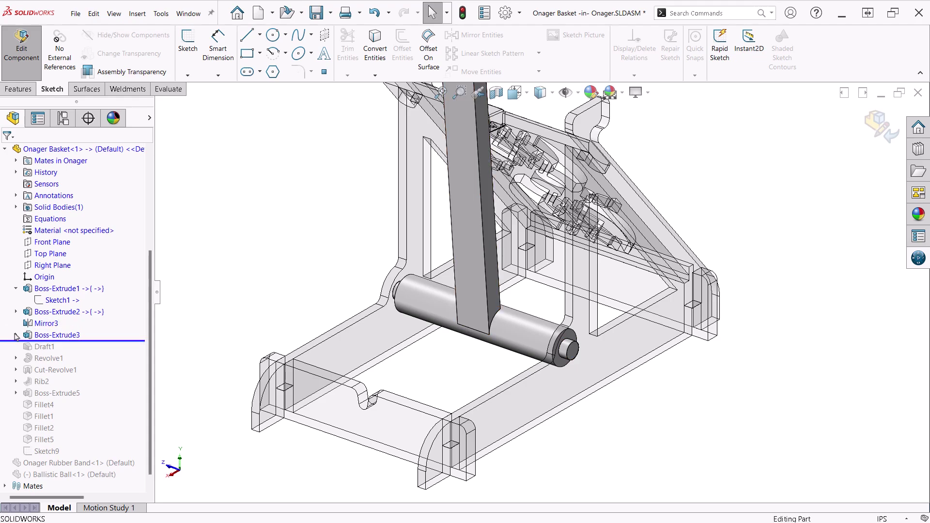
key("ctrl+7")
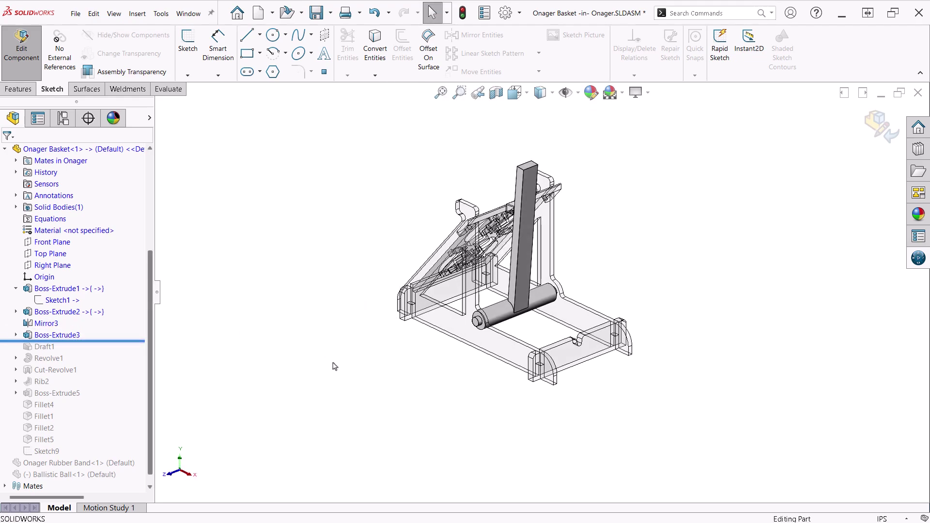
left_click(16, 335)
left_click(58, 346)
left_click(68, 323)
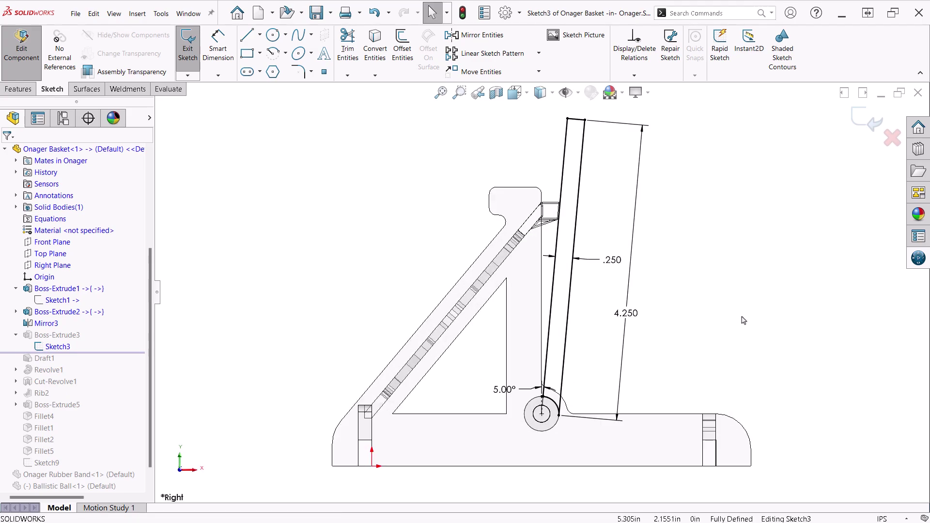
key("ctrl+b")
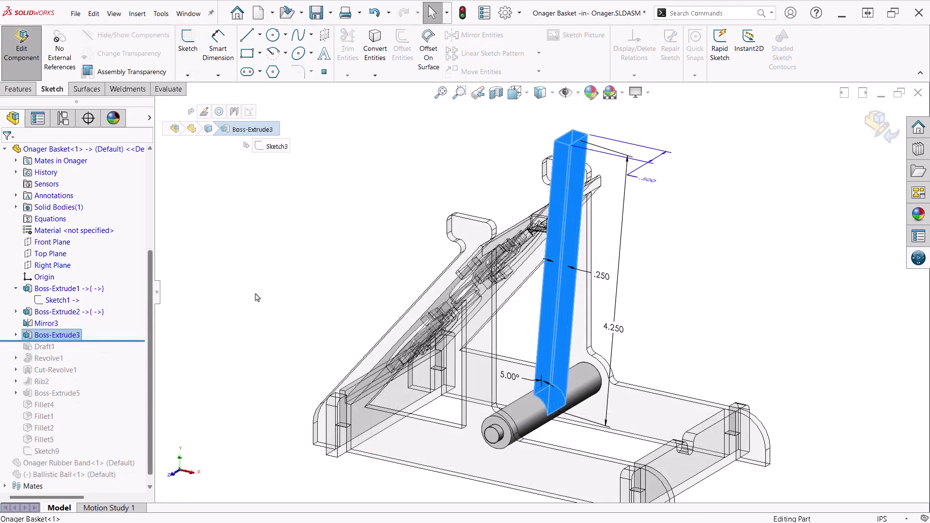
Step: Roll the basket forward past Draft1 and Revolve1, and check the revolve's angle settings for the round cup
left_click_drag(124, 340, 128, 353)
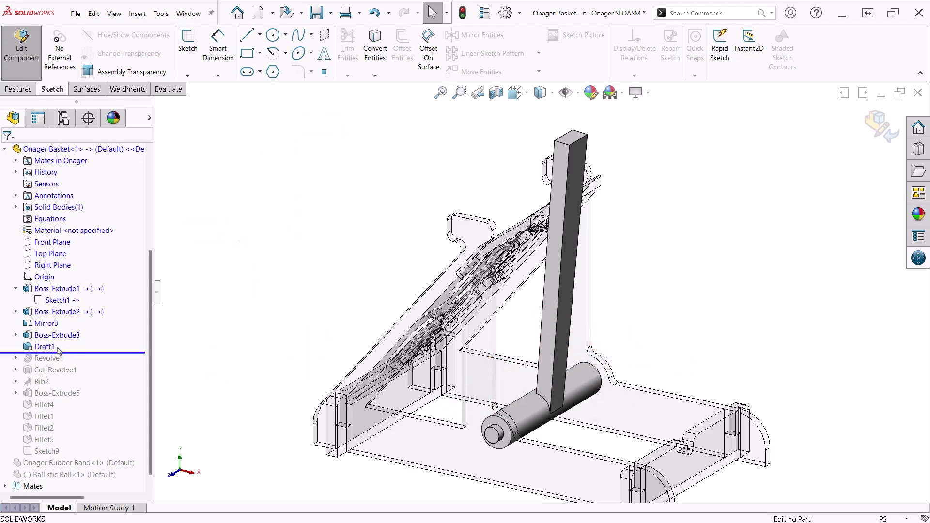
left_click_drag(124, 351, 124, 362)
left_click(575, 131)
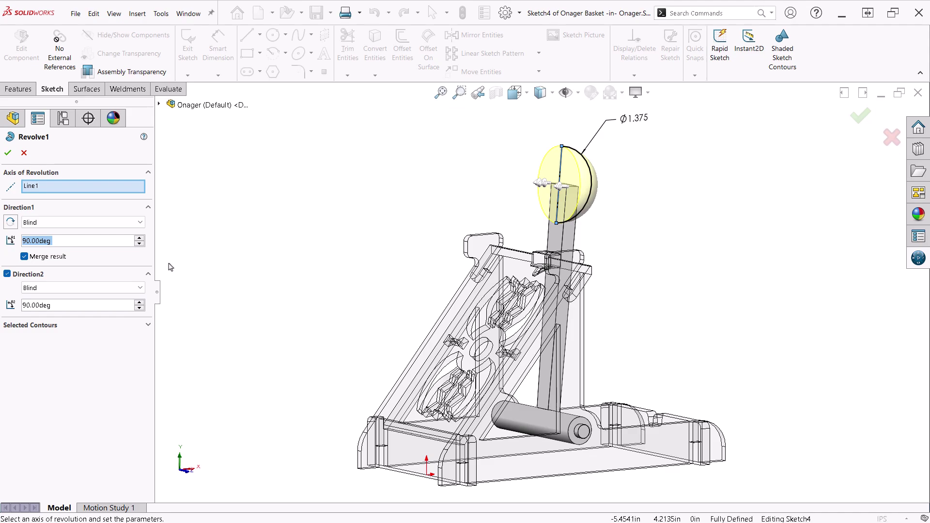
left_click(7, 153)
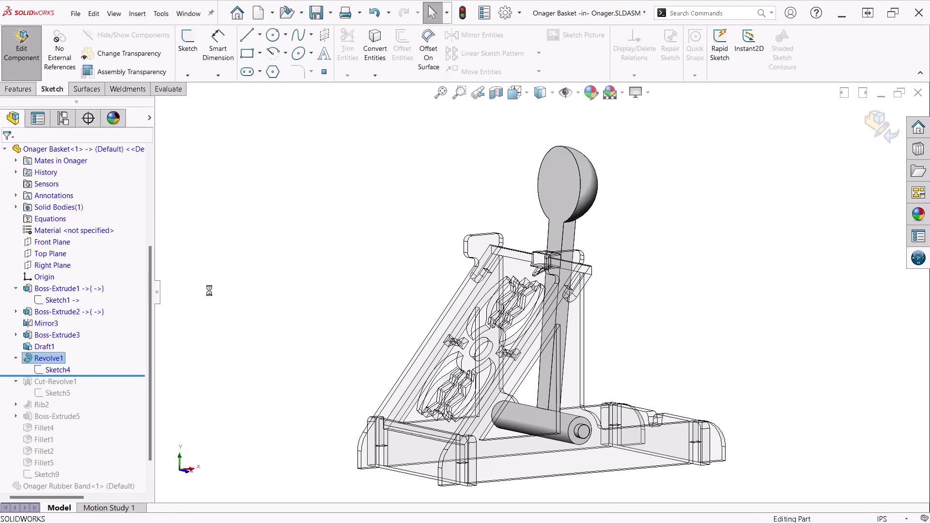
Step: Roll the basket forward past Cut-Revolve1 and examine Sketch5, which hollows the cup
left_click_drag(109, 375, 106, 387)
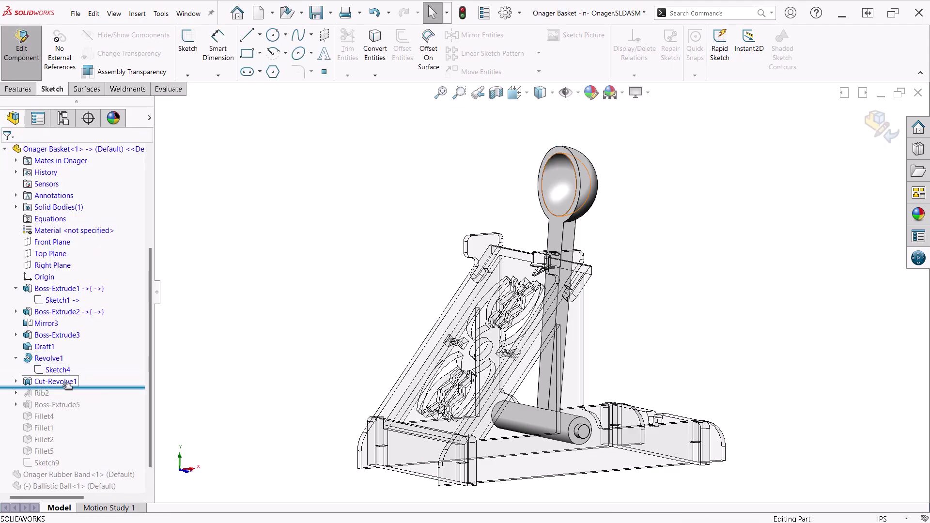
left_click(16, 381)
left_click(58, 392)
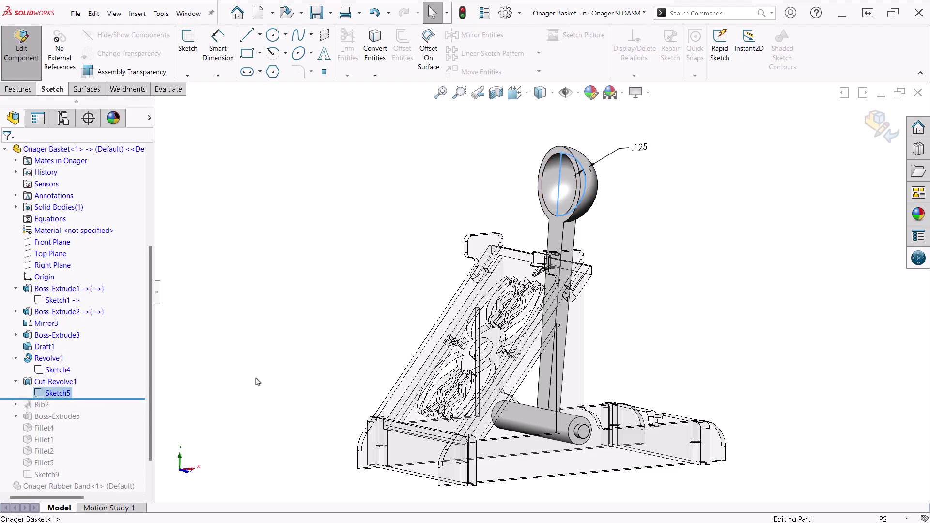
left_click(315, 369)
key("ctrl+7")
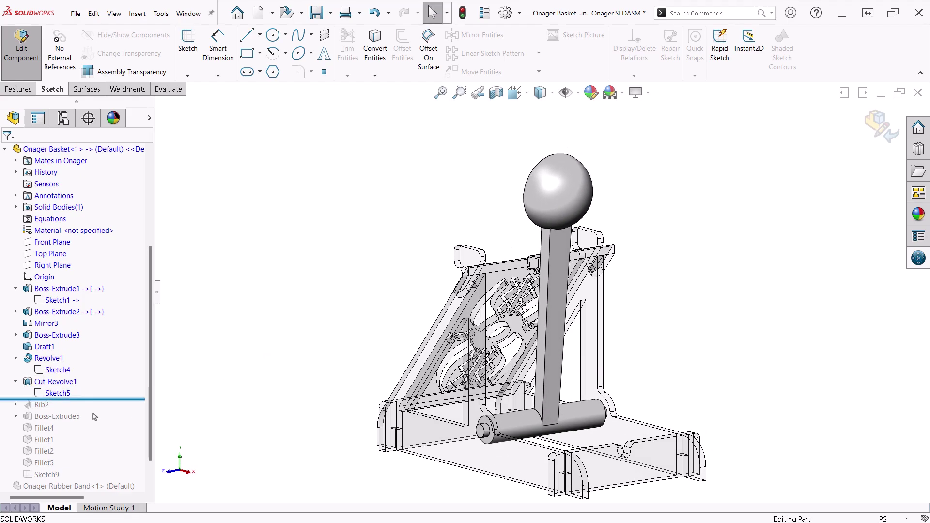
Step: Roll the basket forward past Rib2 to Boss-Extrude5, examining the rubber band hook's Sketch8 and closing it again
left_click_drag(97, 399, 97, 410)
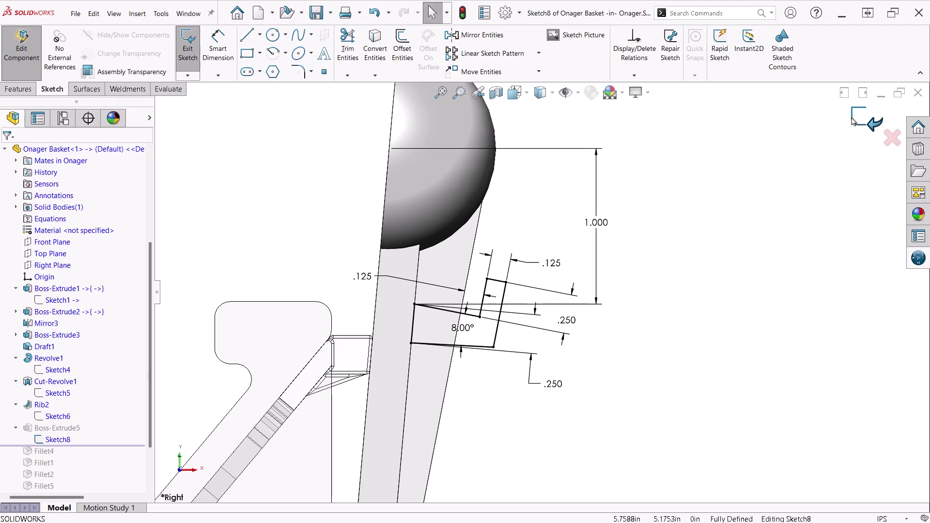
left_click(867, 122)
key("ctrl+7")
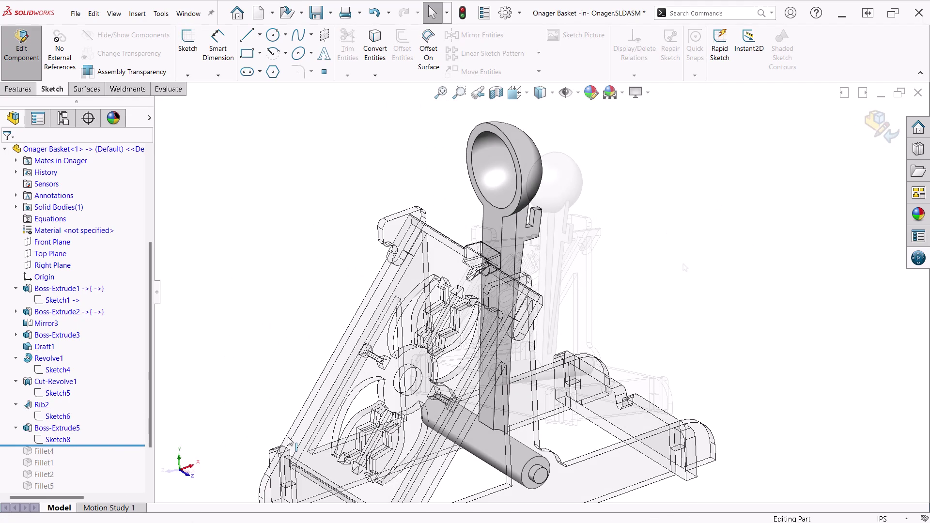
Step: Roll the basket forward past its fillets to Sketch9, and show that sketch at the hook in the Right view
mouse_move(92, 445)
left_mouse_down()
mouse_move(95, 484)
mouse_move(95, 427)
mouse_move(106, 440)
left_mouse_up()
left_click(46, 439)
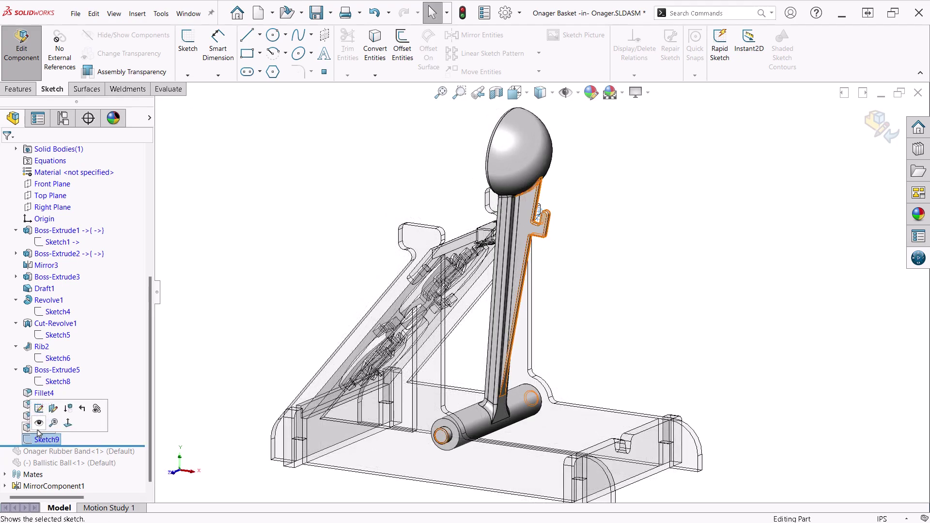
left_click(40, 427)
key("Escape")
key("ctrl+4")
scroll(614, 234, "down", 5)
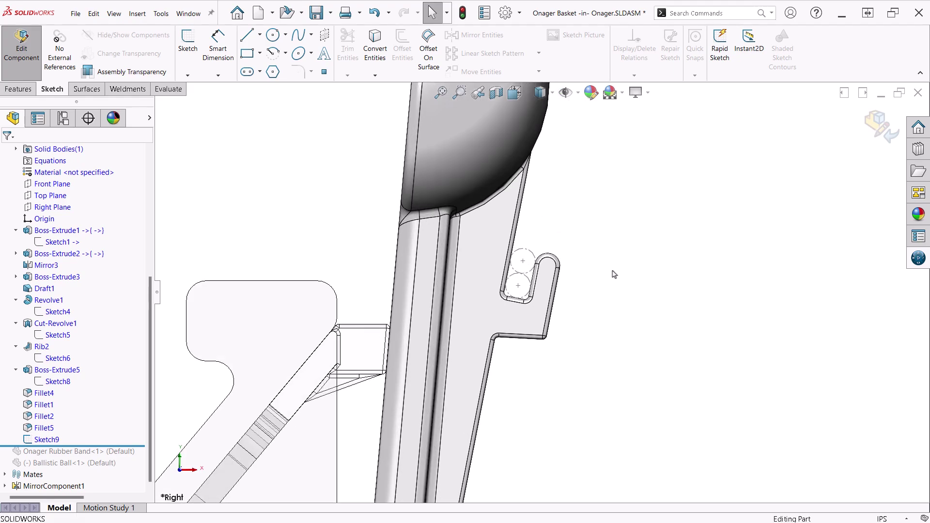
Step: Hide Sketch9 and finish editing the basket to return to the Onager assembly
left_click(27, 440)
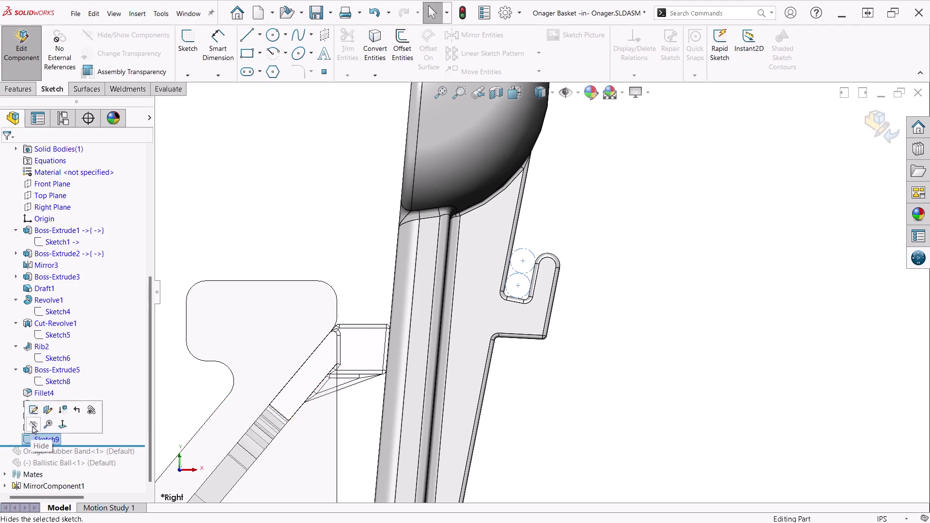
left_click(33, 424)
scroll(79, 383, "up", 4)
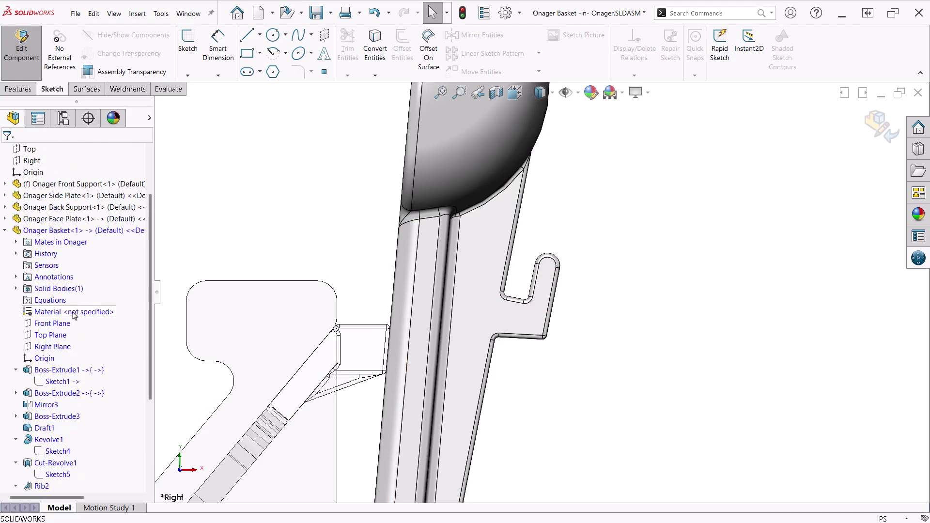
left_click(5, 231)
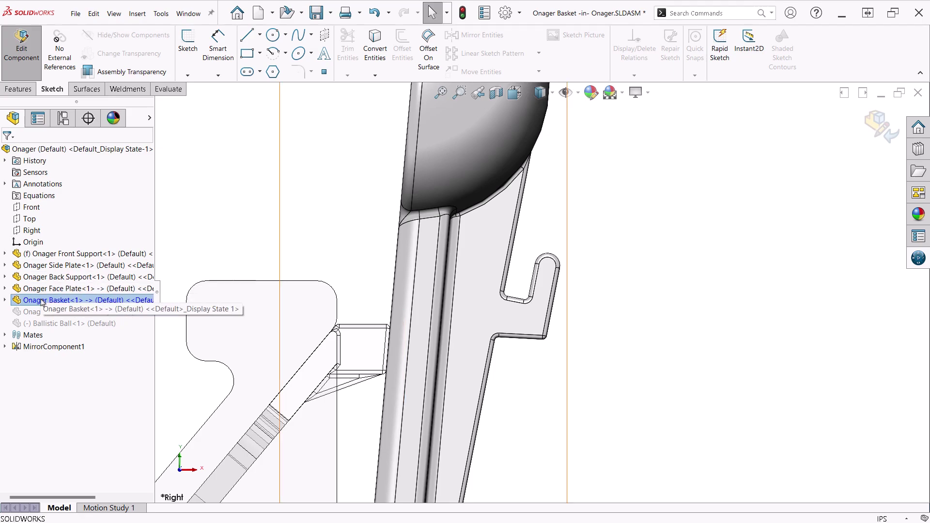
left_click(877, 127)
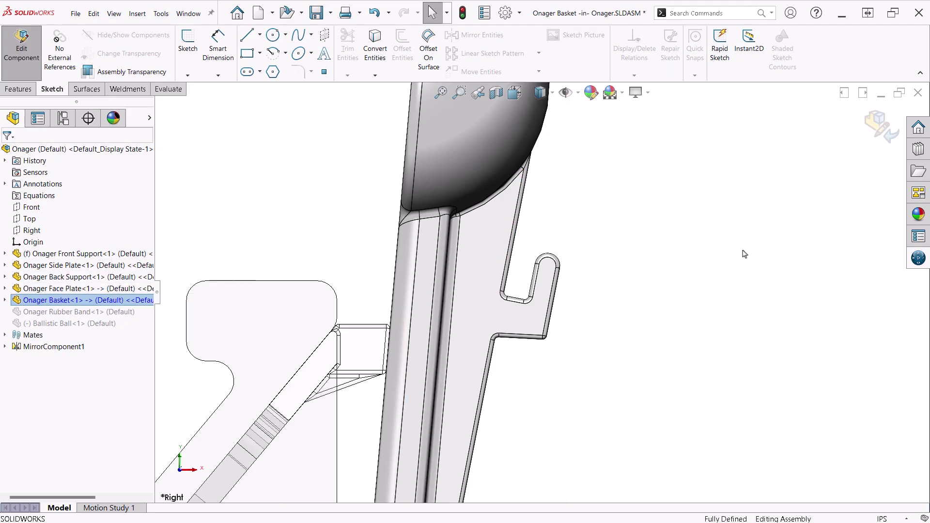
right_click_drag(612, 333, 664, 309)
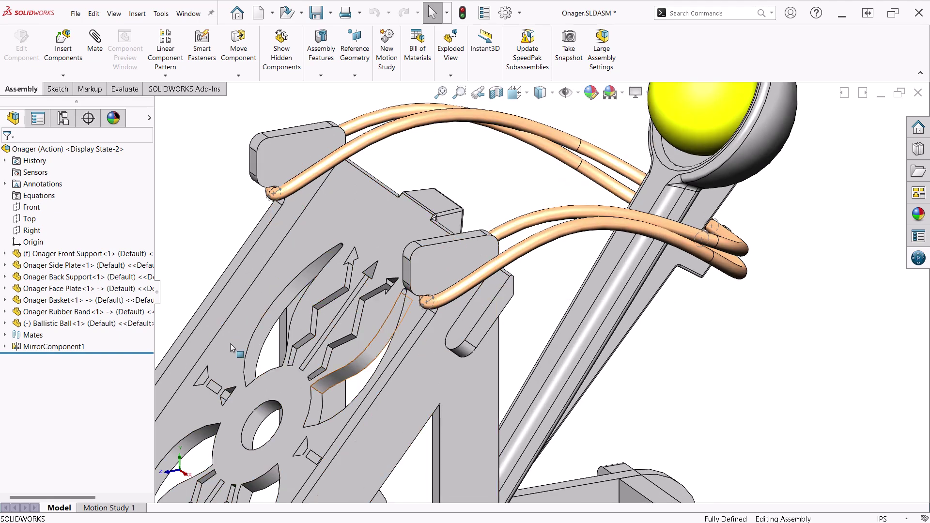
Step: Edit the Onager Rubber Band part in context and open 3DSketch1 under Sweep1
left_click(73, 311)
left_click(68, 284)
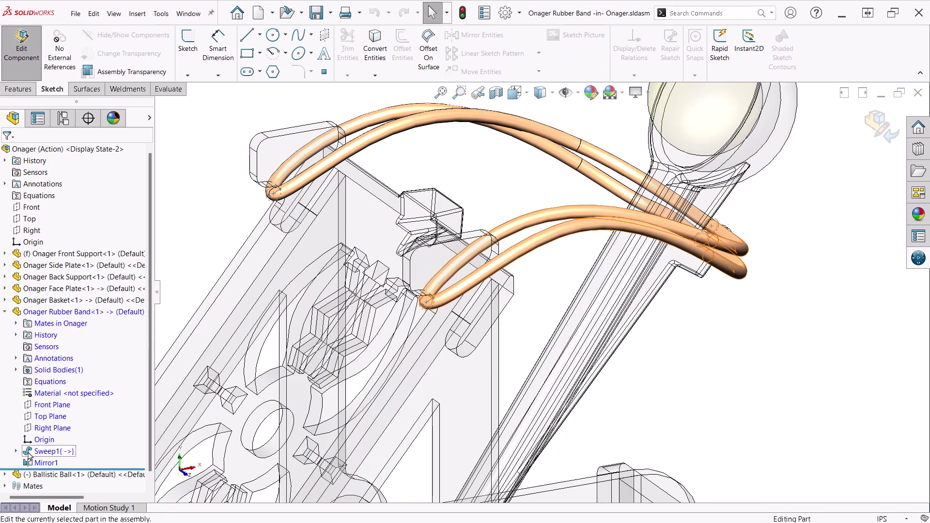
left_click(15, 451)
left_click(63, 463)
left_click(47, 433)
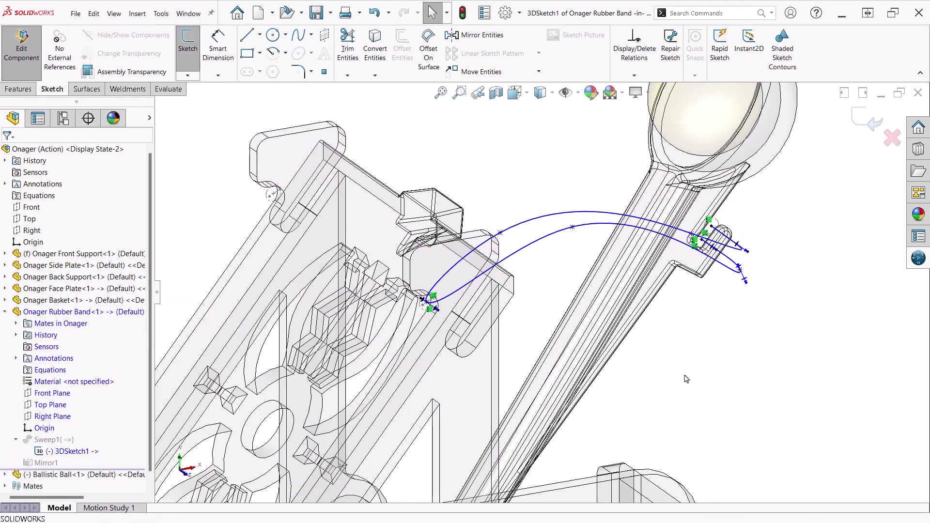
Step: Examine the rubber band's 3D sweep path from several angles, exit the sketch, and select Mirror1
mouse_move(690, 373)
middle_mouse_down()
mouse_move(685, 338)
mouse_move(643, 343)
middle_mouse_up()
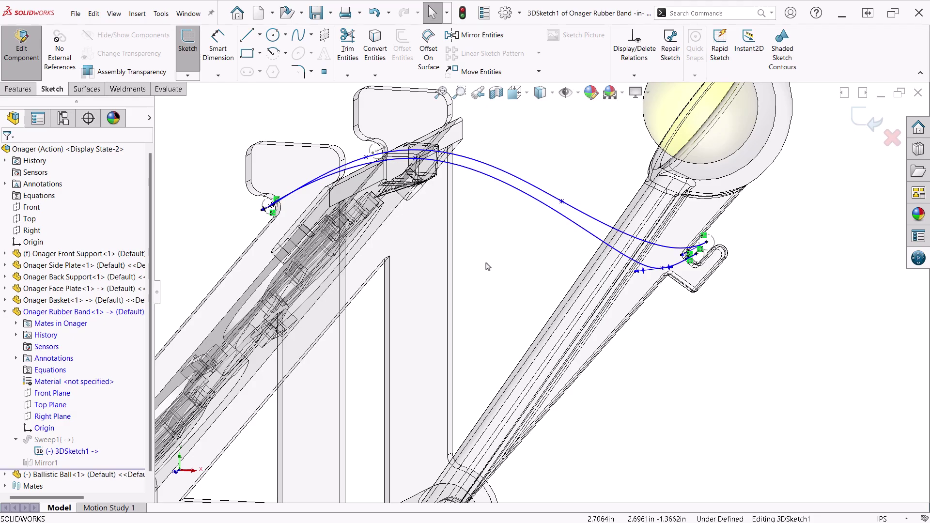
mouse_move(487, 267)
middle_mouse_down()
mouse_move(506, 278)
mouse_move(492, 257)
mouse_move(533, 305)
middle_mouse_up()
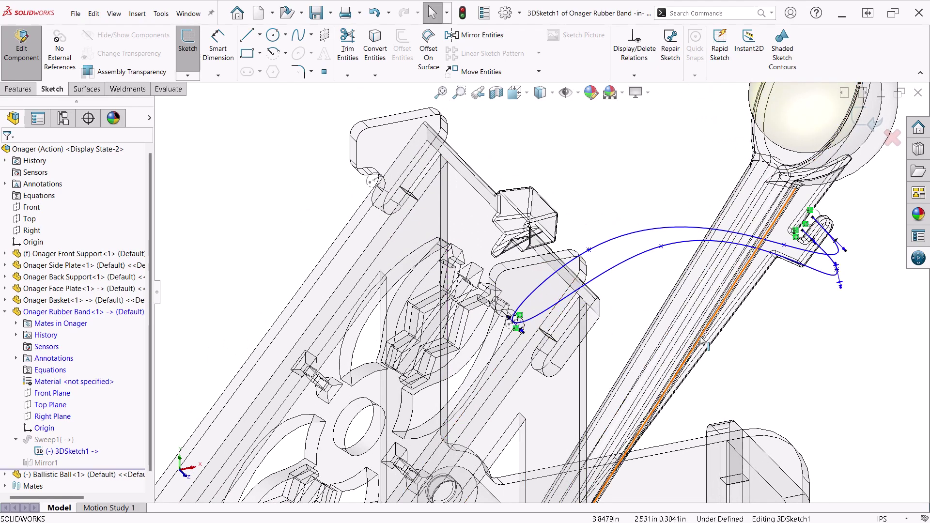
scroll(702, 341, "up", 3)
scroll(696, 308, "up", 1)
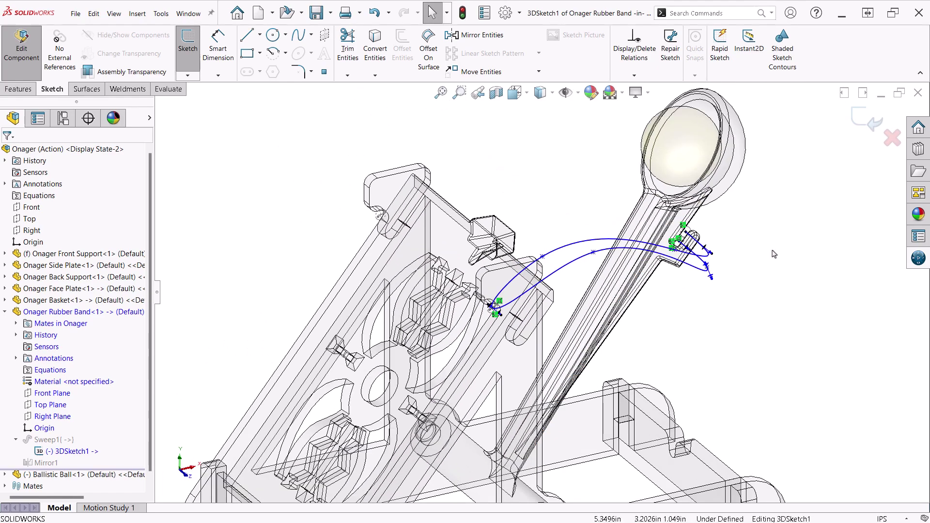
left_click(857, 122)
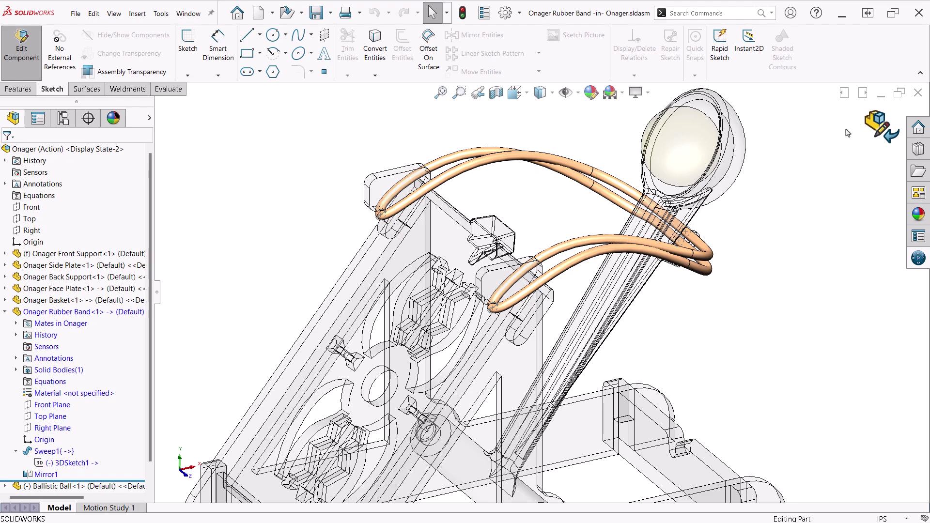
left_click(45, 474)
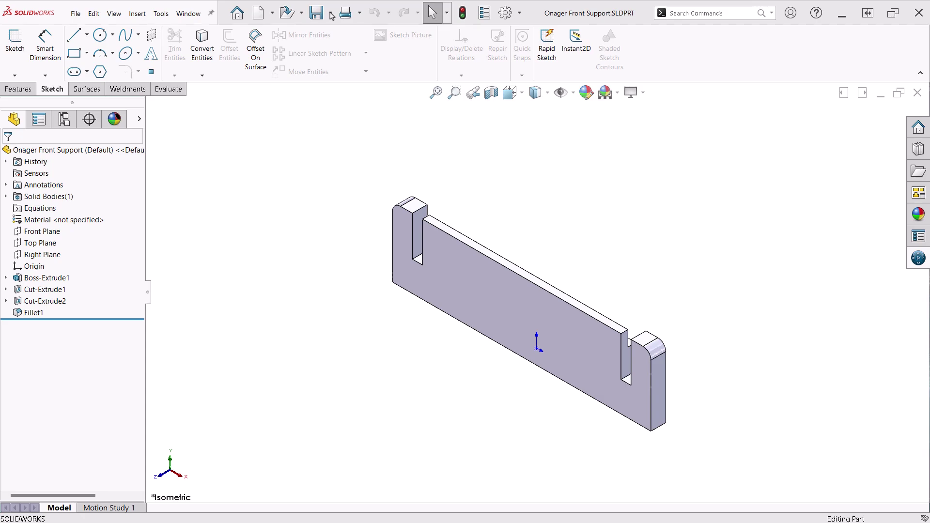
Step: Set up saving the Onager Front Support part as an STL (*.stl) file, and cancel the save
left_click(331, 14)
left_click(340, 42)
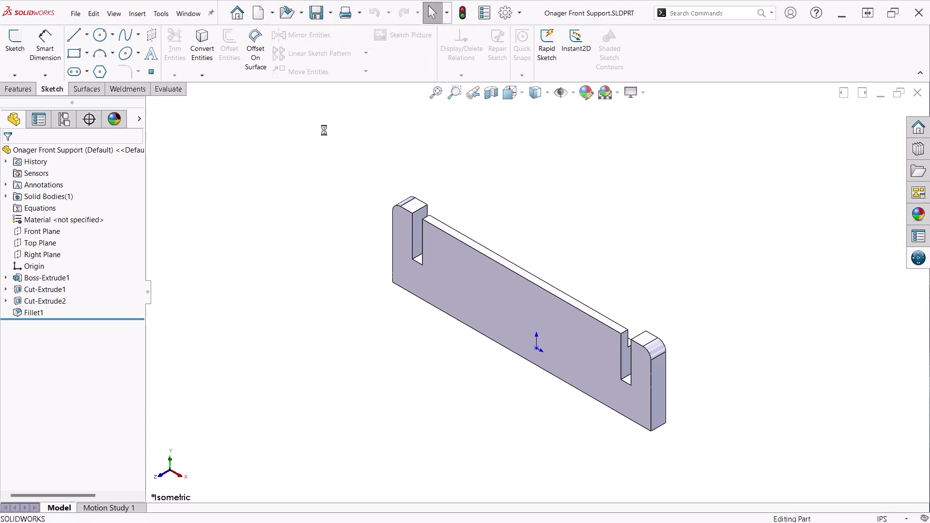
left_click(432, 352)
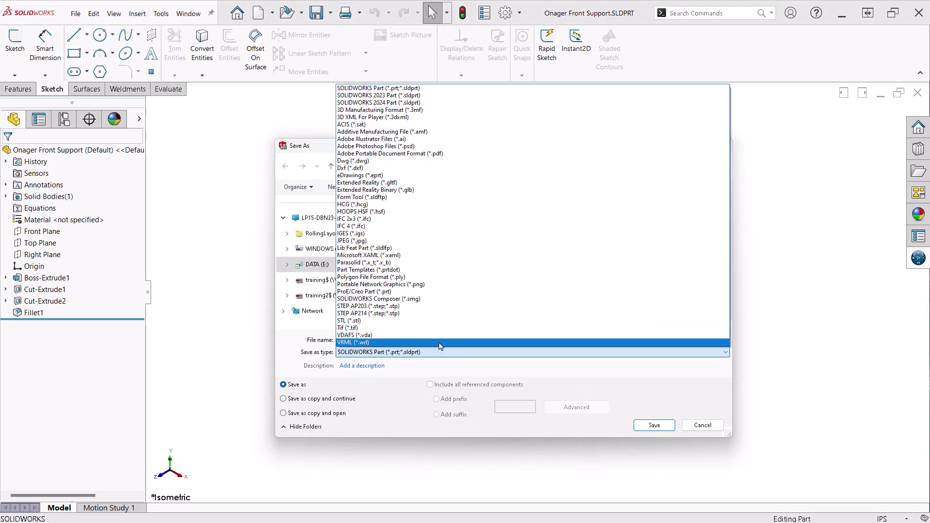
left_click(429, 320)
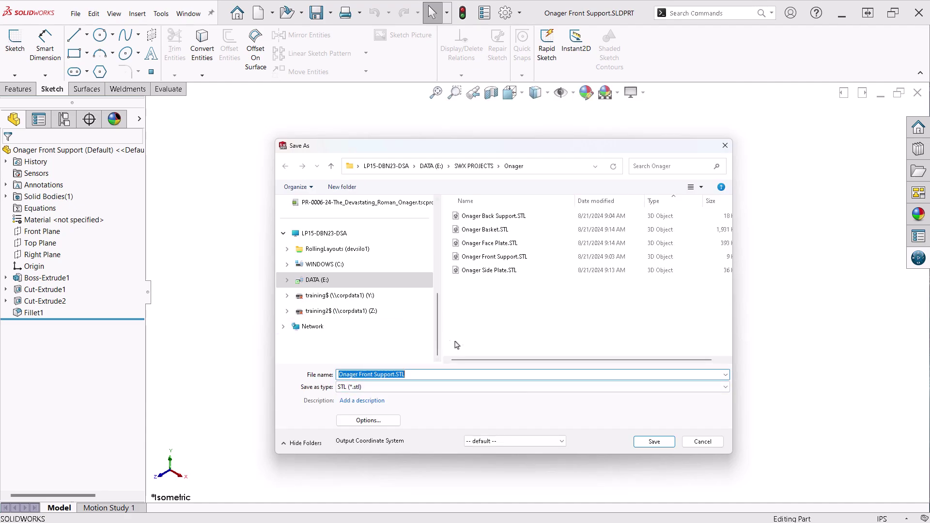
left_click(702, 442)
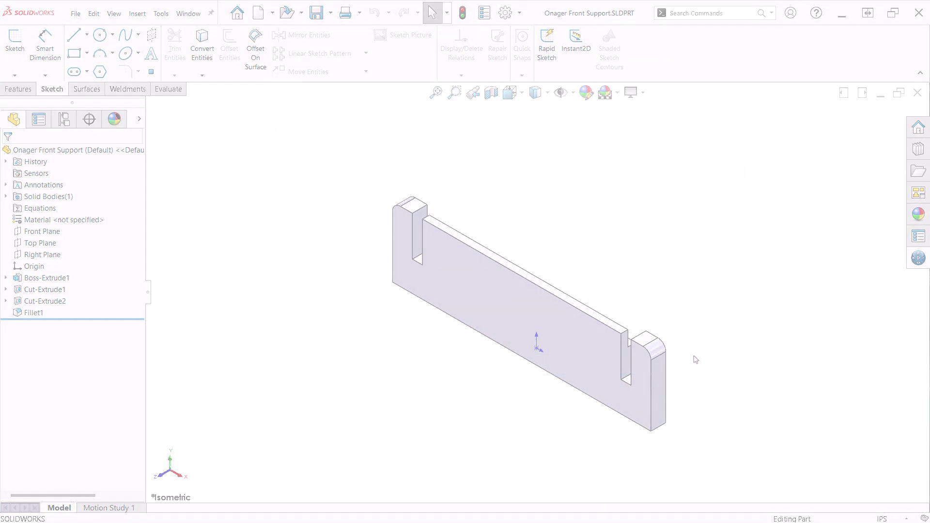